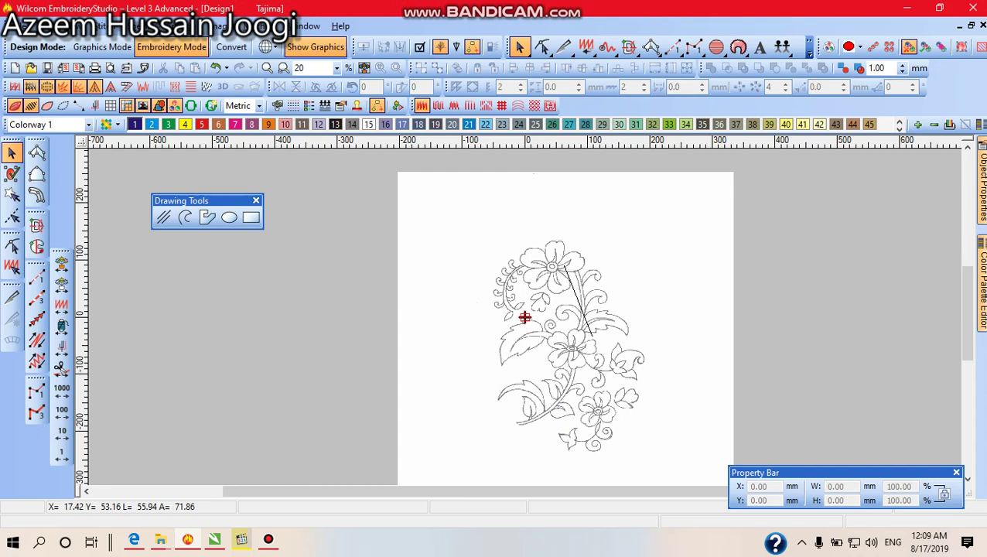
Delete the floral bitmap and the leftover diagonal line so that the design is empty
key(Tab)
key(Delete)
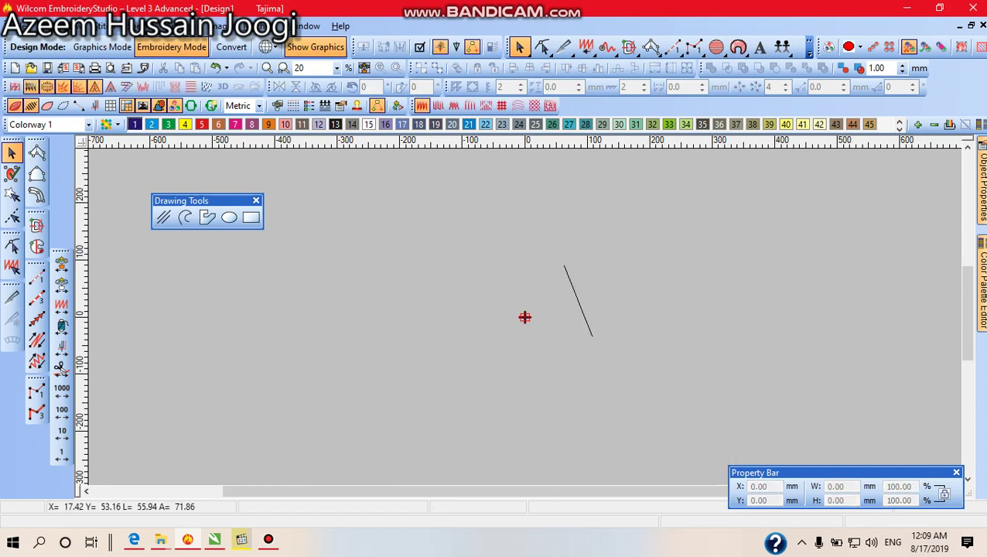
key(Tab)
key(Delete)
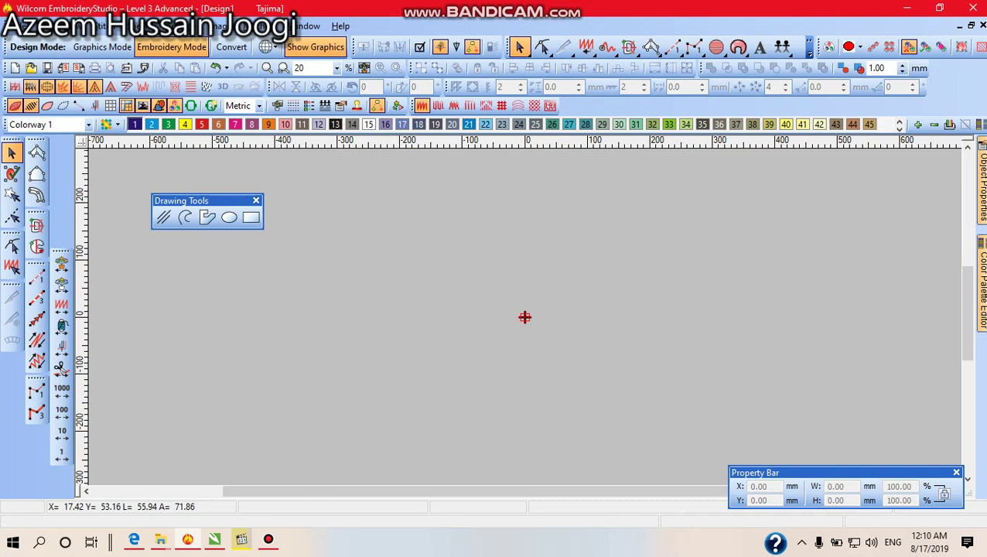
Start inserting an image file and browse on drive E through the filsss folder to becademy-excersice-files-wilcom
click(220, 26)
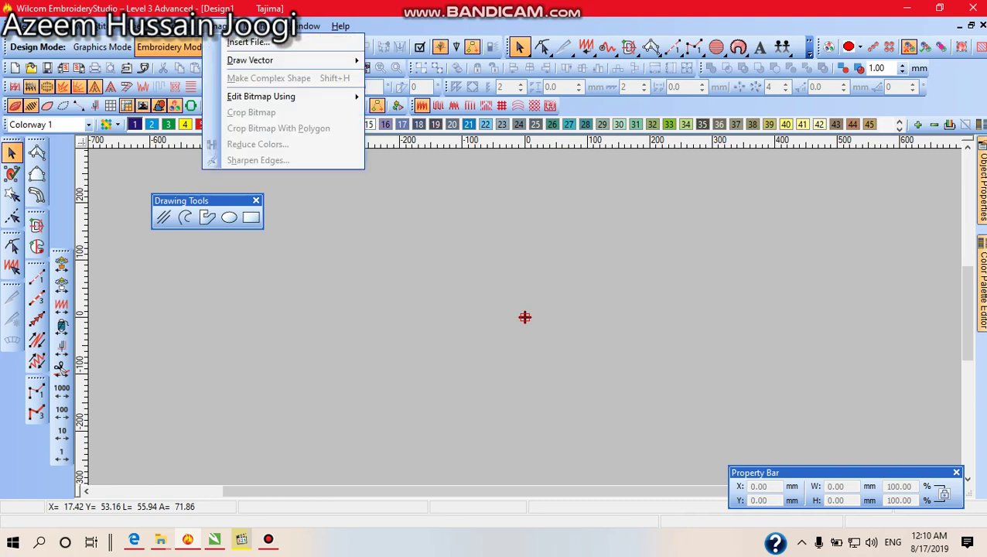
click(240, 41)
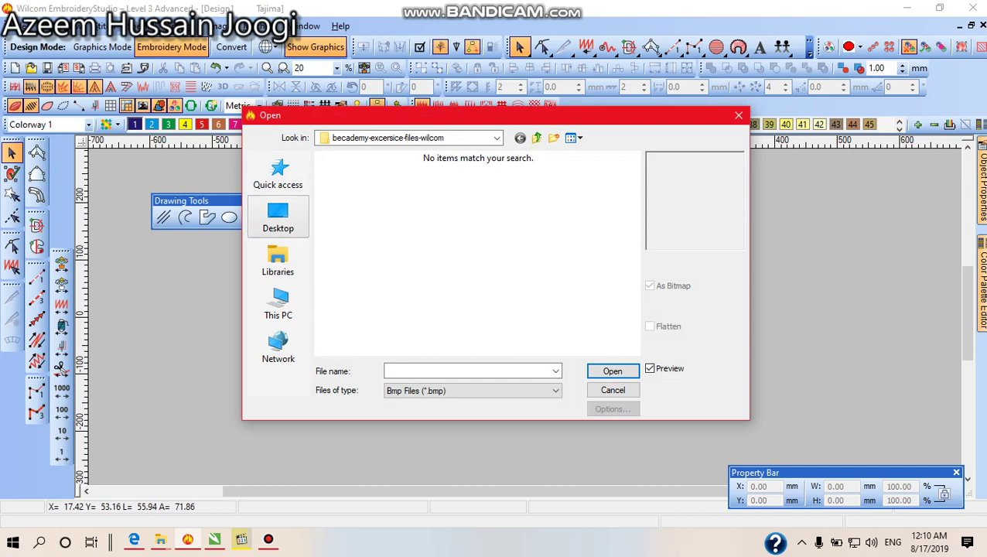
click(277, 303)
scroll(399, 333, down, 5)
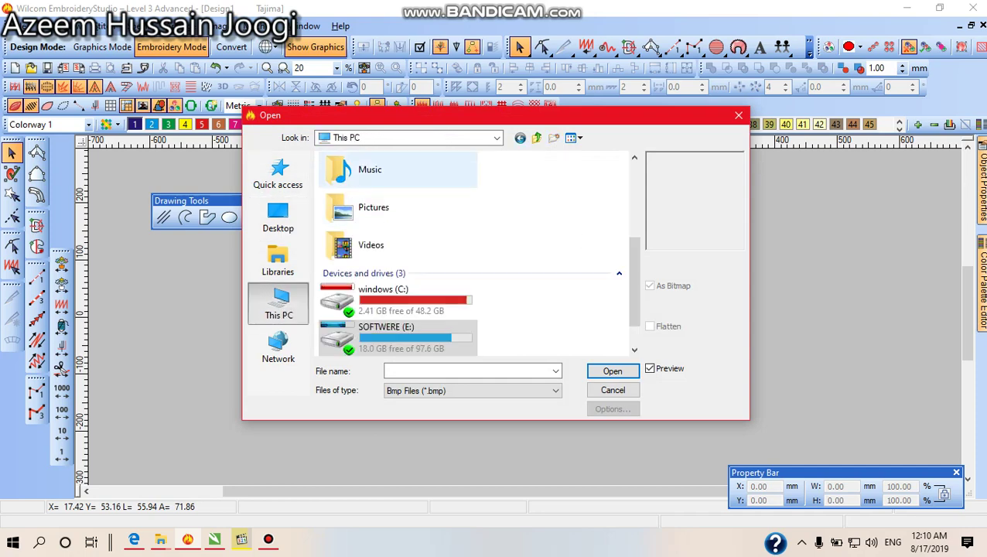
double_click(399, 337)
double_click(582, 197)
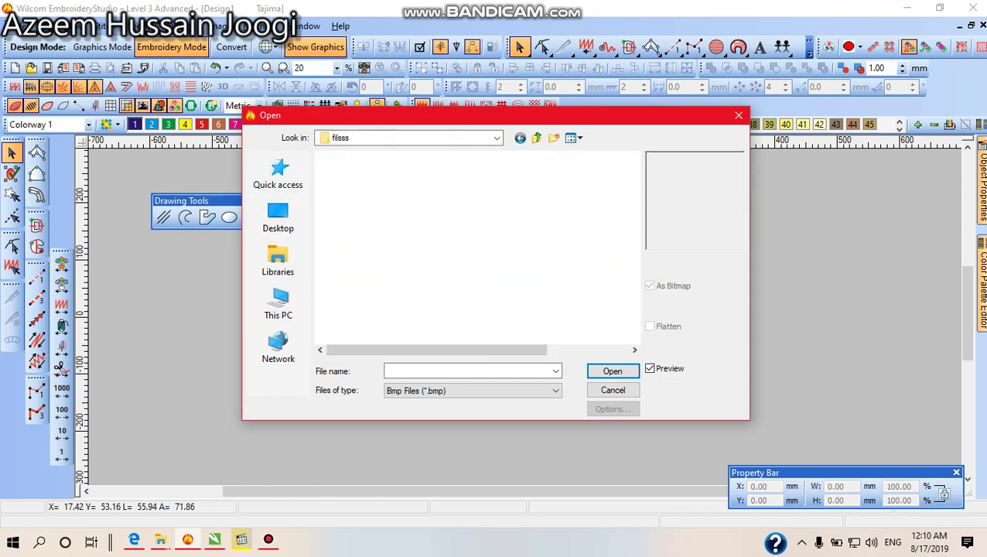
double_click(397, 175)
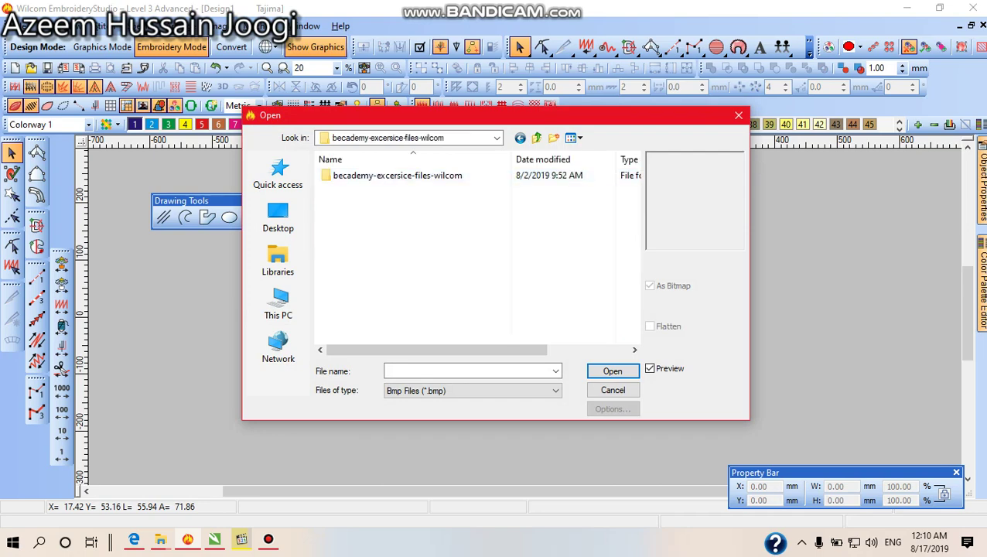
Show all file types and insert dawing tools.jpg from the nested becademy-excersice-files-wilcom folder
click(472, 391)
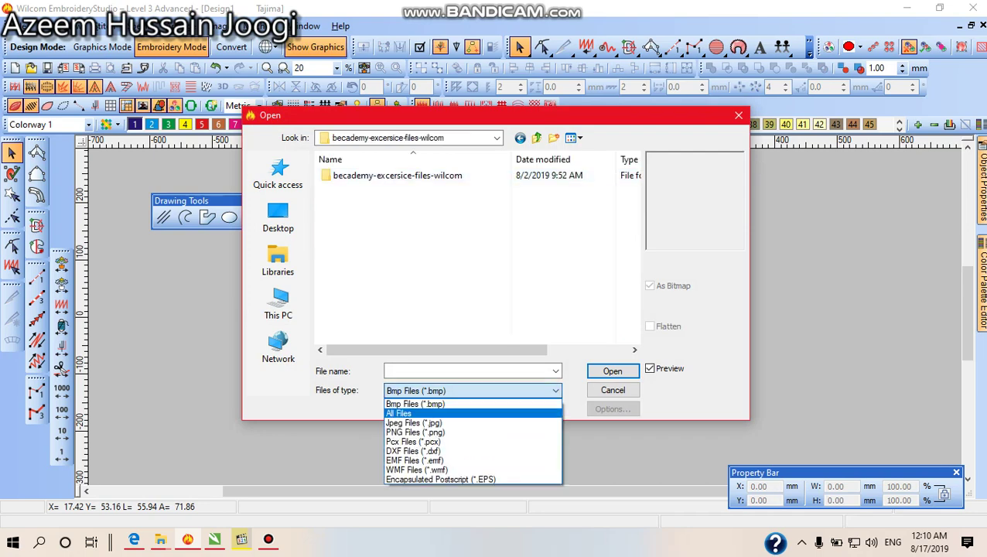
click(407, 404)
double_click(397, 175)
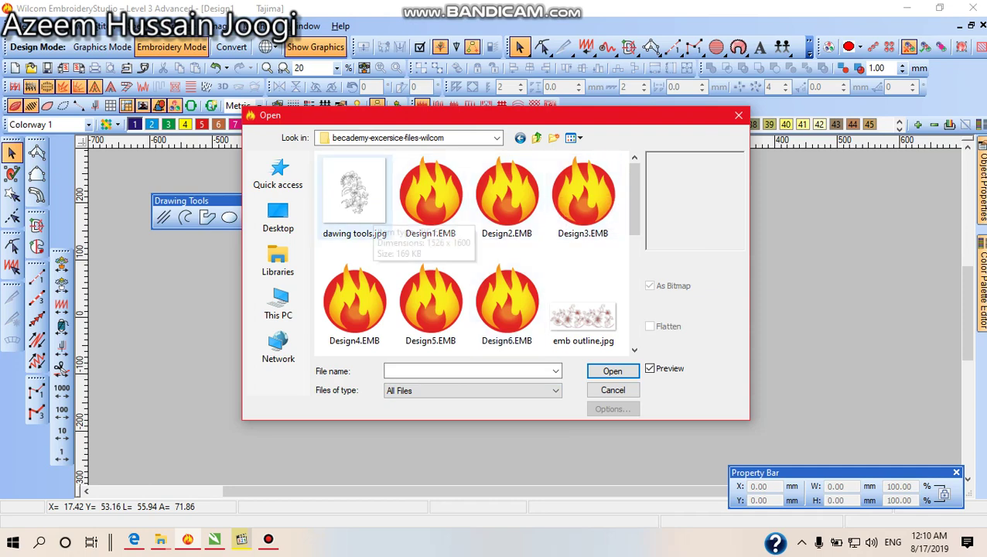
click(354, 198)
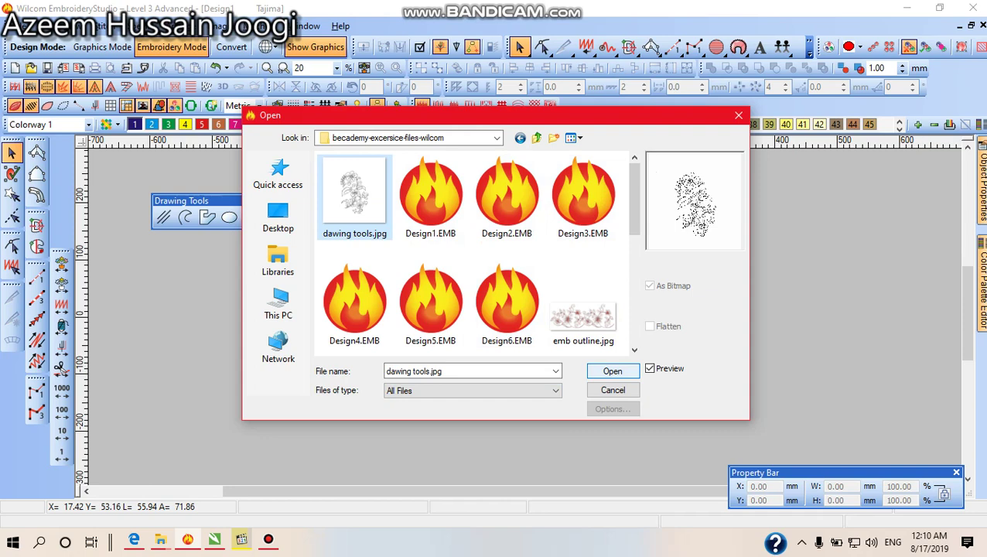
click(612, 372)
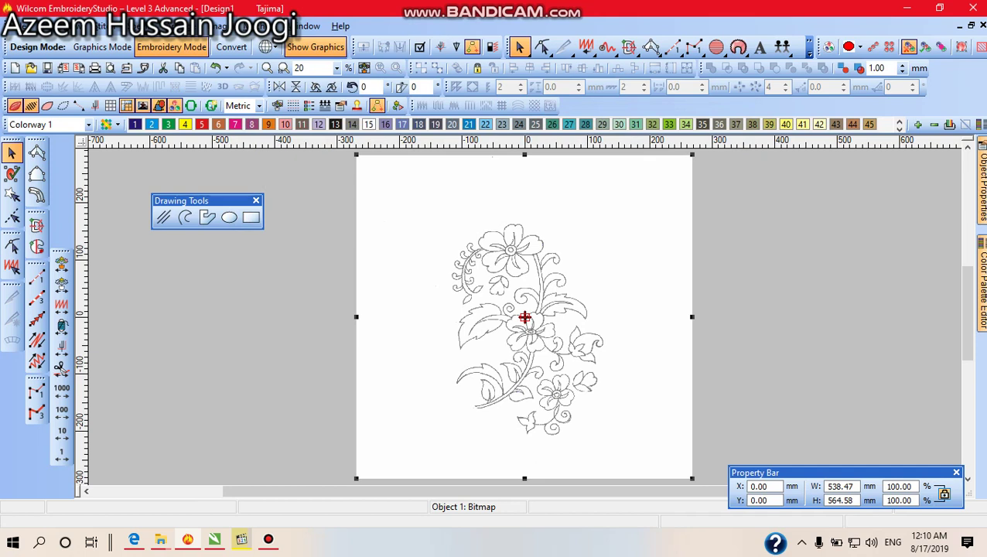
Move the inserted floral bitmap to about X -55.7 mm, Y -25.3 mm
mouse_move(525, 317)
mouse_down()
mouse_move(377, 366)
mouse_move(525, 317)
mouse_up()
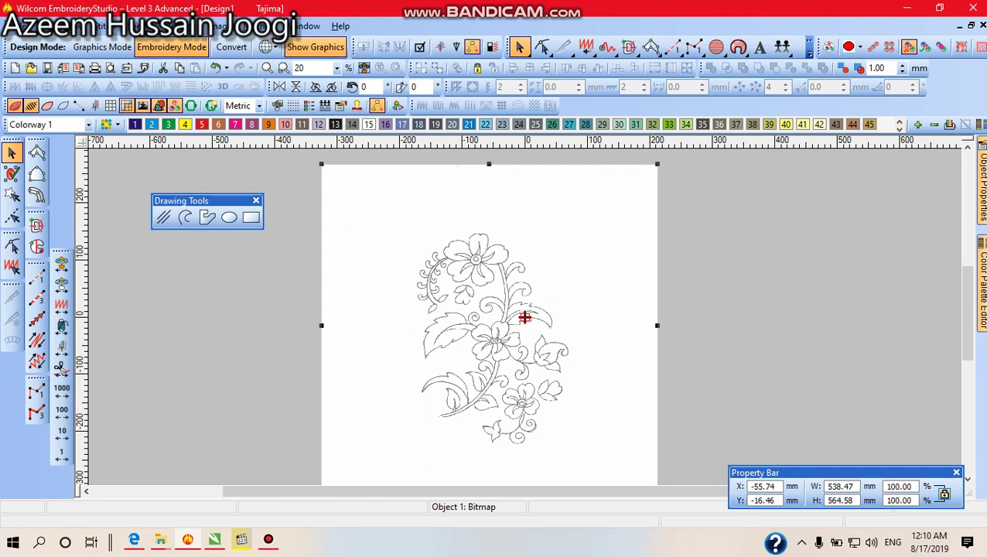
key(Escape)
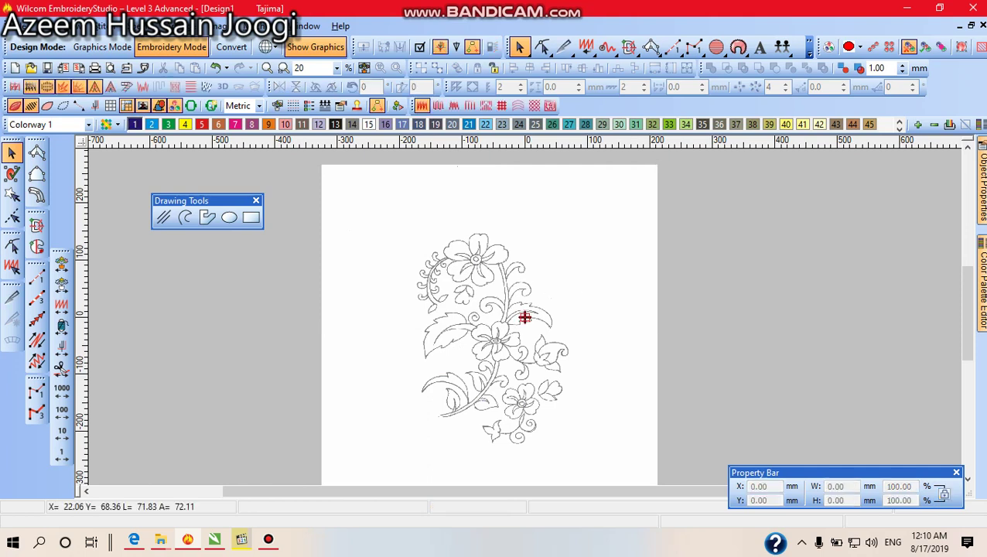
drag(539, 270, 642, 246)
drag(512, 258, 551, 269)
click(538, 275)
mouse_move(539, 275)
mouse_down()
mouse_move(723, 284)
mouse_move(577, 301)
mouse_move(539, 279)
mouse_up()
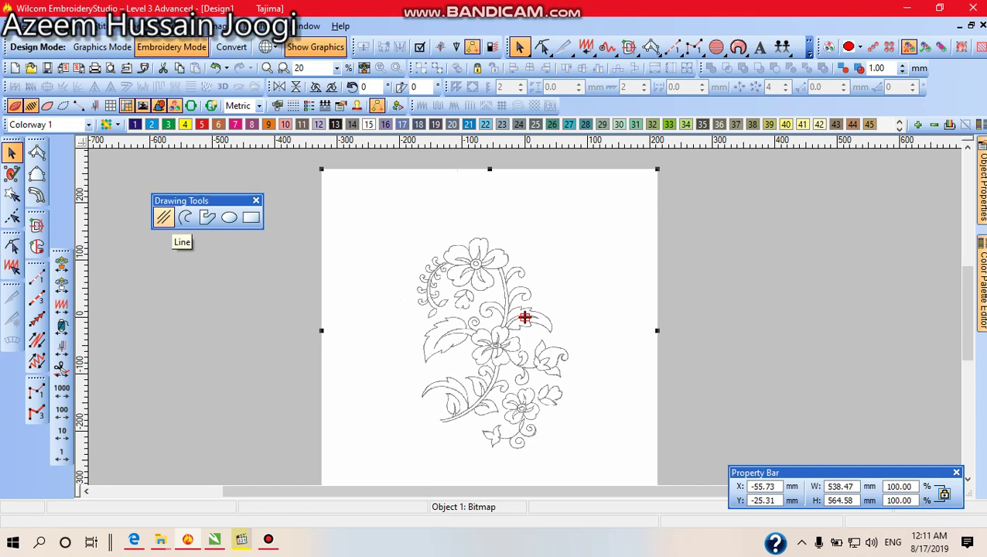
Draw four separate freehand straight lines over the floral bitmap: a diagonal on its left, a steep one at its upper right and two near its bottom
click(163, 217)
click(400, 236)
click(473, 349)
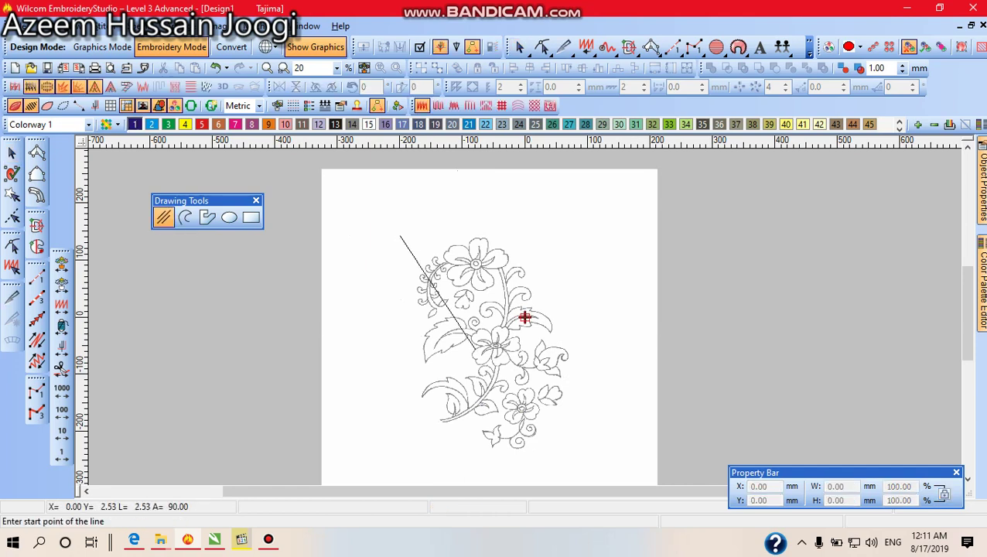
key(XF86AudioMute)
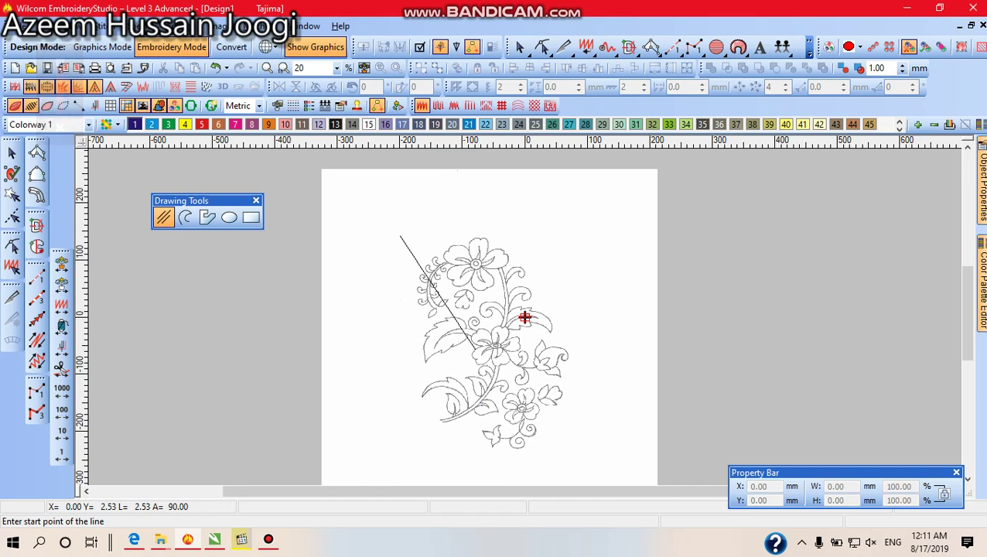
click(581, 237)
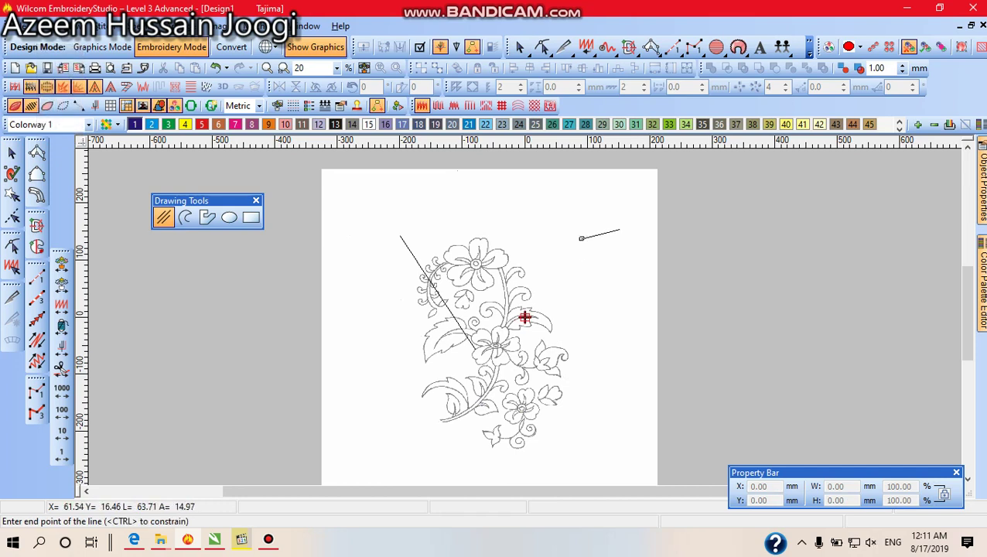
click(596, 369)
click(595, 418)
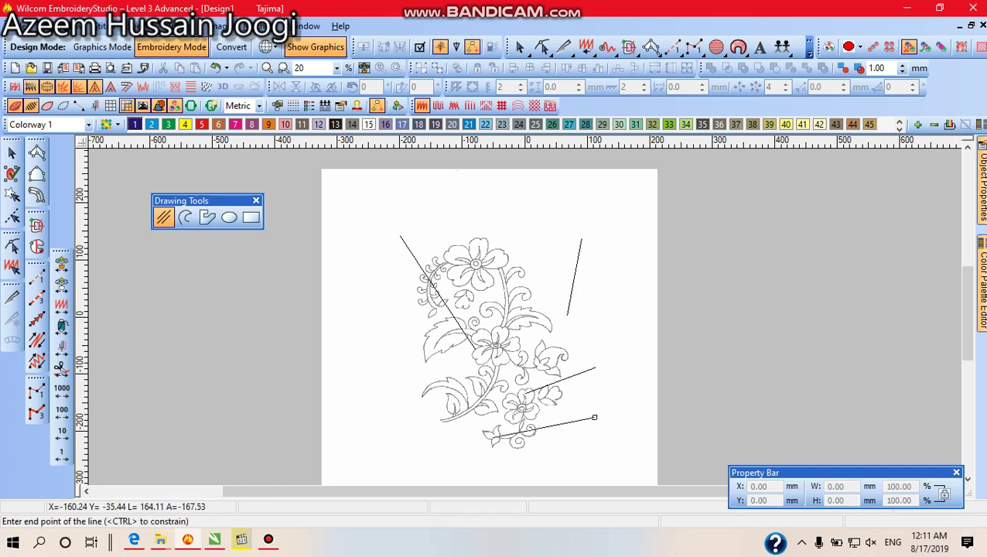
click(410, 432)
key(Escape)
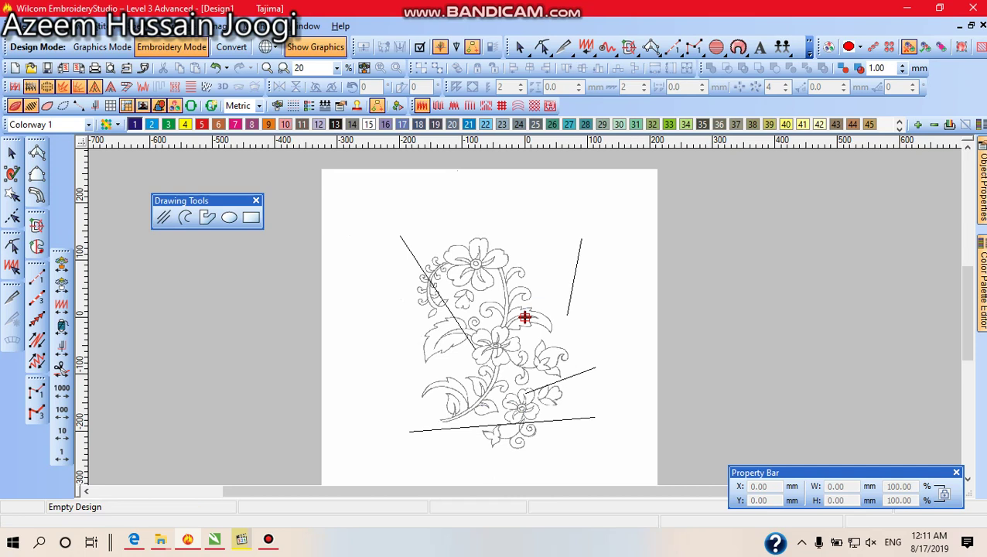
Shift the bitmap beneath the drawn lines, leave it at about X -47.6 mm, Y 0 mm, and deselect it
click(409, 387)
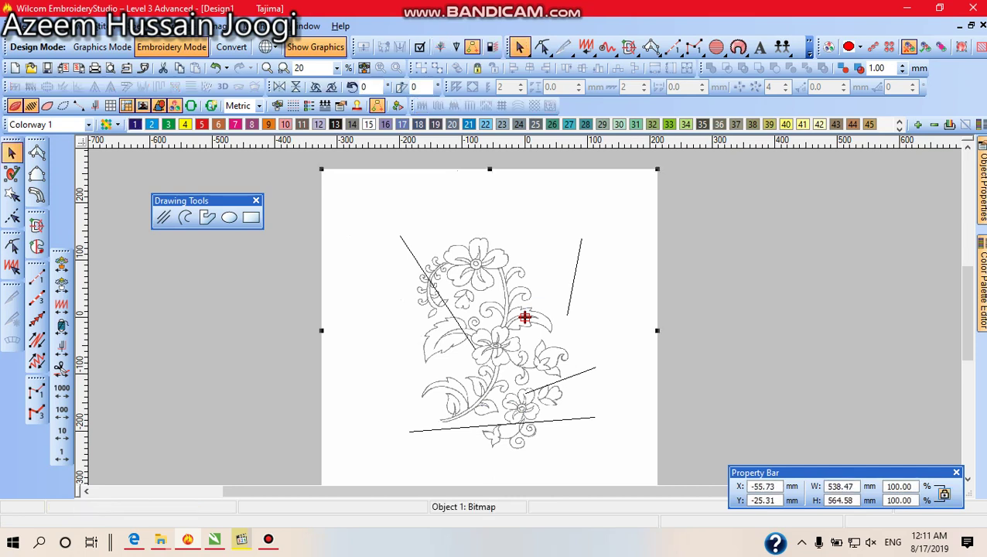
drag(409, 387, 461, 372)
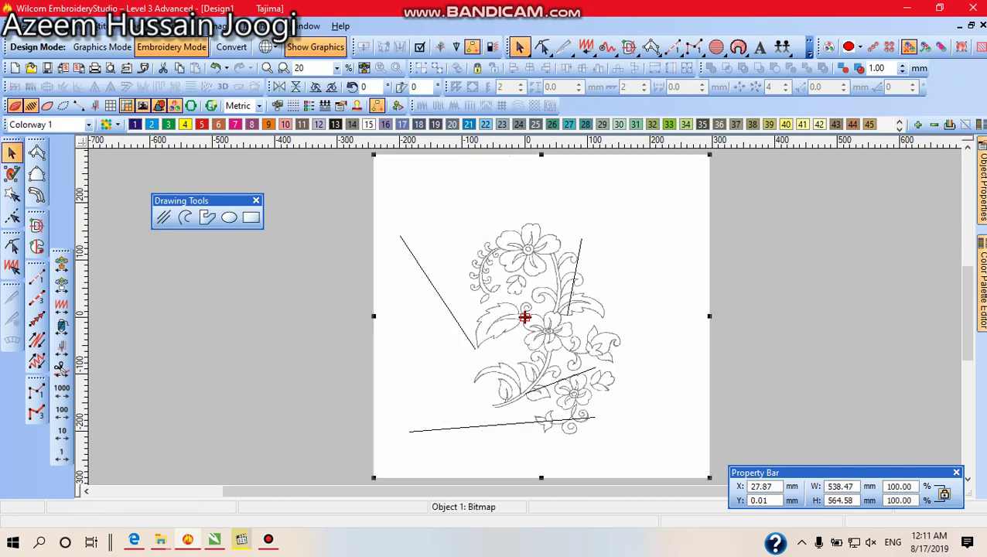
click(438, 293)
drag(438, 309, 513, 293)
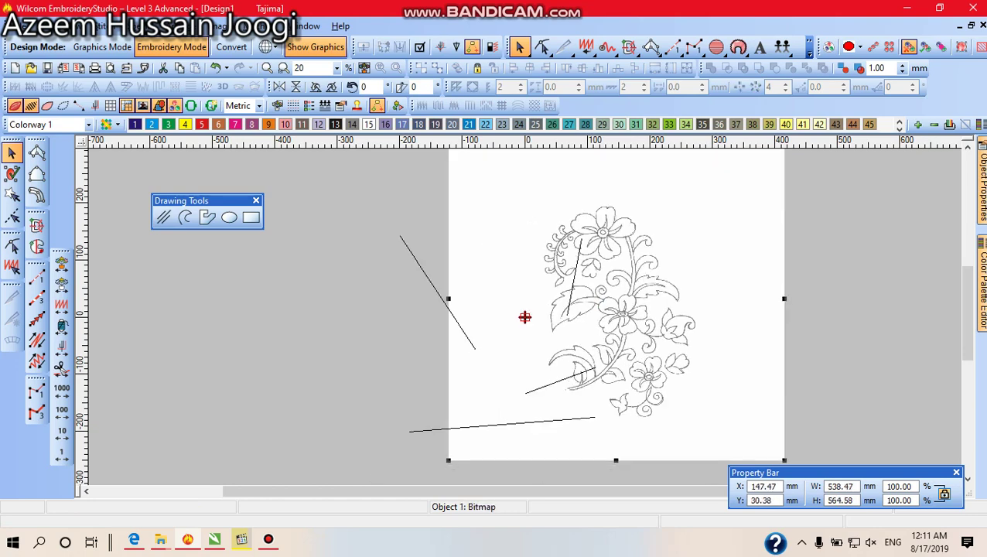
drag(619, 299, 496, 316)
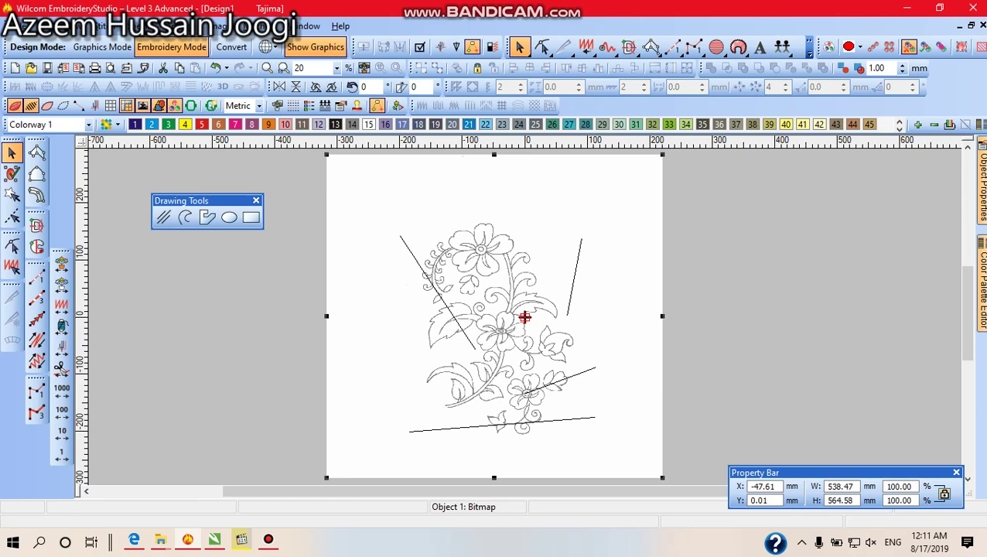
key(Escape)
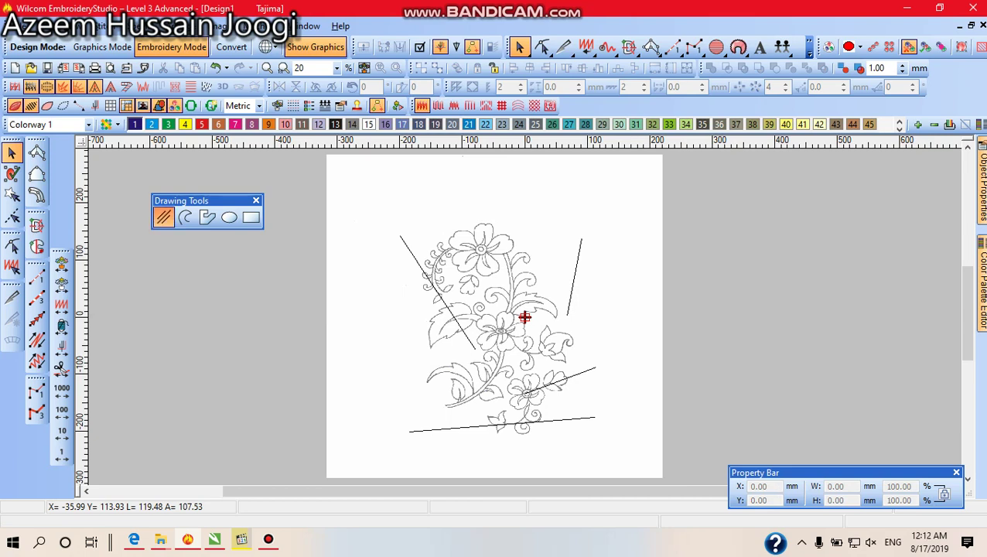
Draw a long, nearly horizontal line through the bitmap's middle, two steep diagonals beside its right edge and a shallower line crossing both
click(164, 217)
click(291, 309)
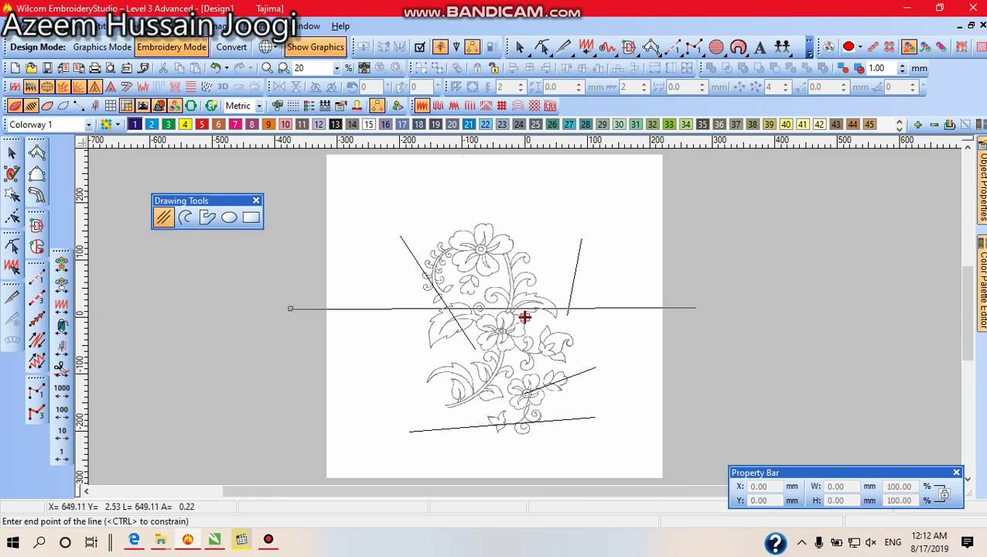
click(749, 318)
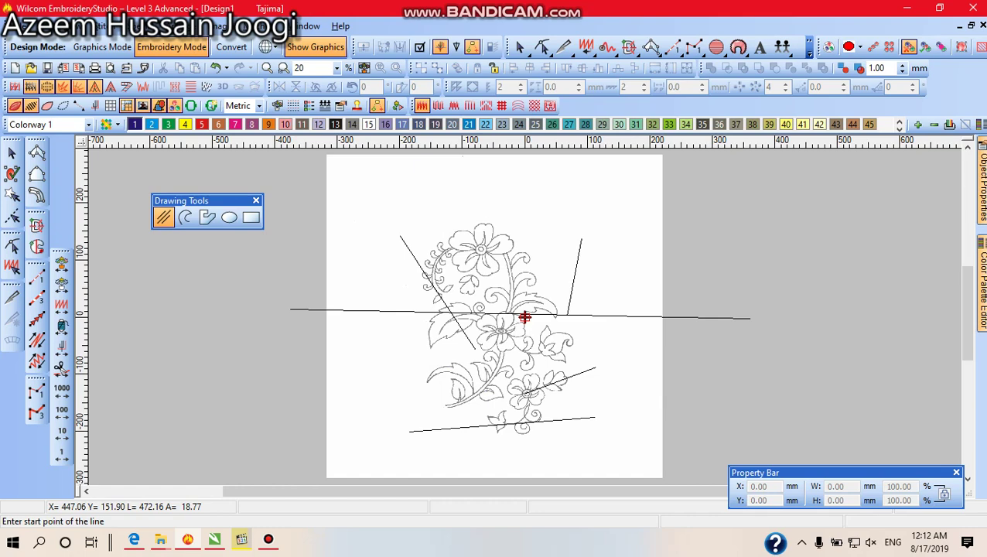
click(803, 230)
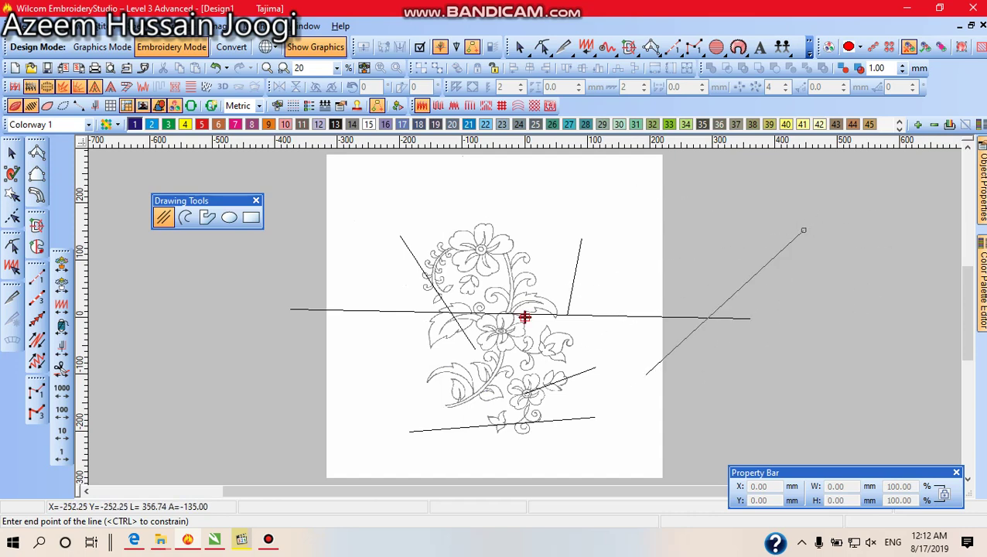
click(666, 389)
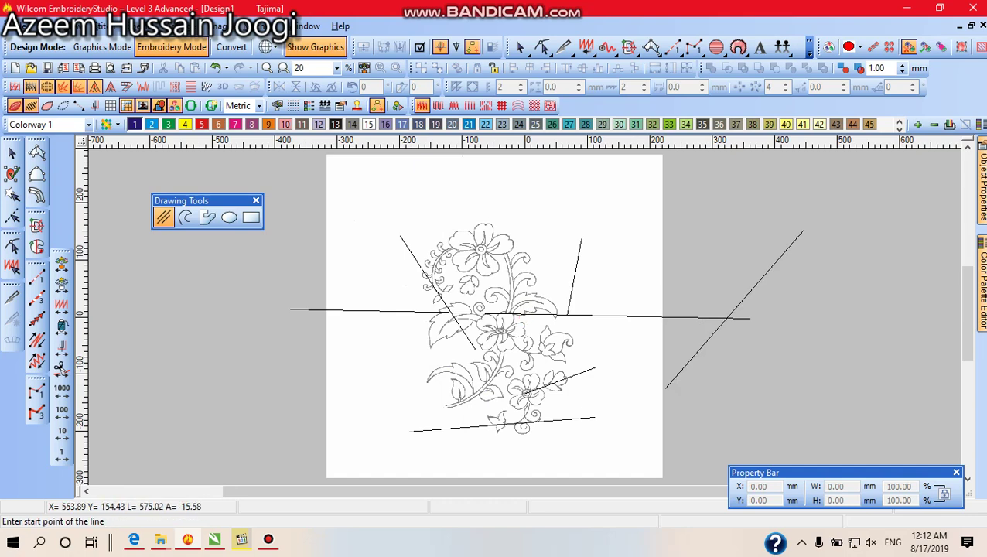
click(876, 219)
click(759, 406)
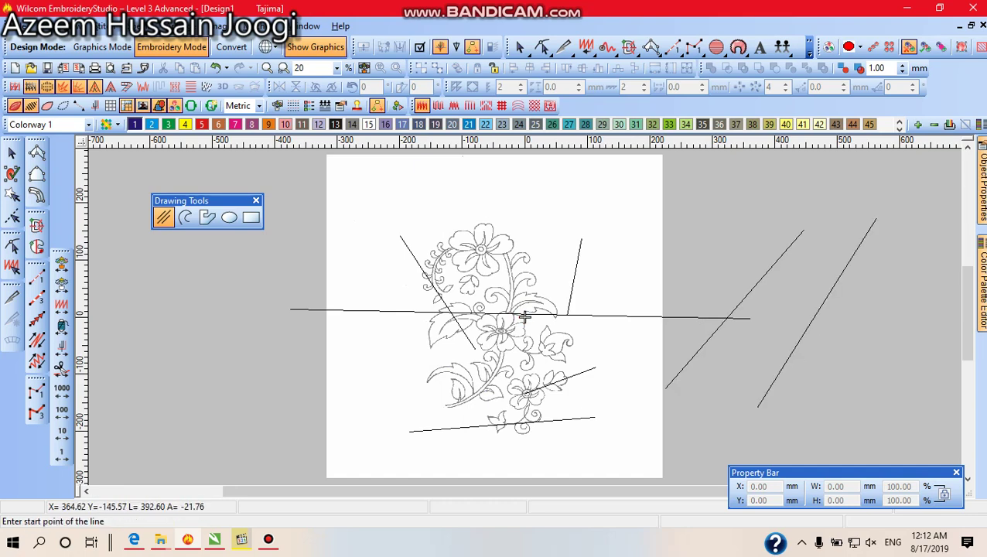
click(634, 265)
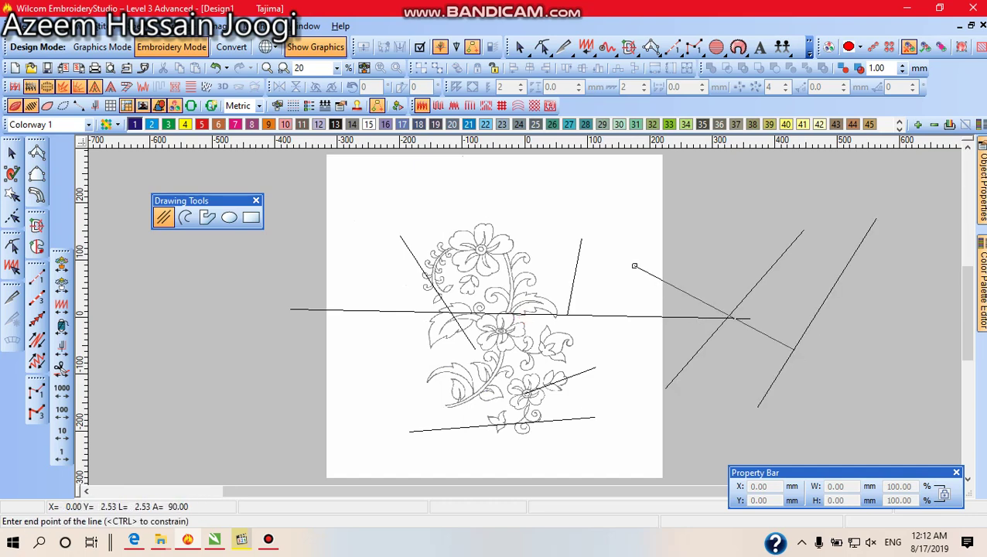
click(813, 358)
Draw four angle-constrained lines: a vertical near each side of the bitmap and two horizontals across the upper flower
click(591, 200)
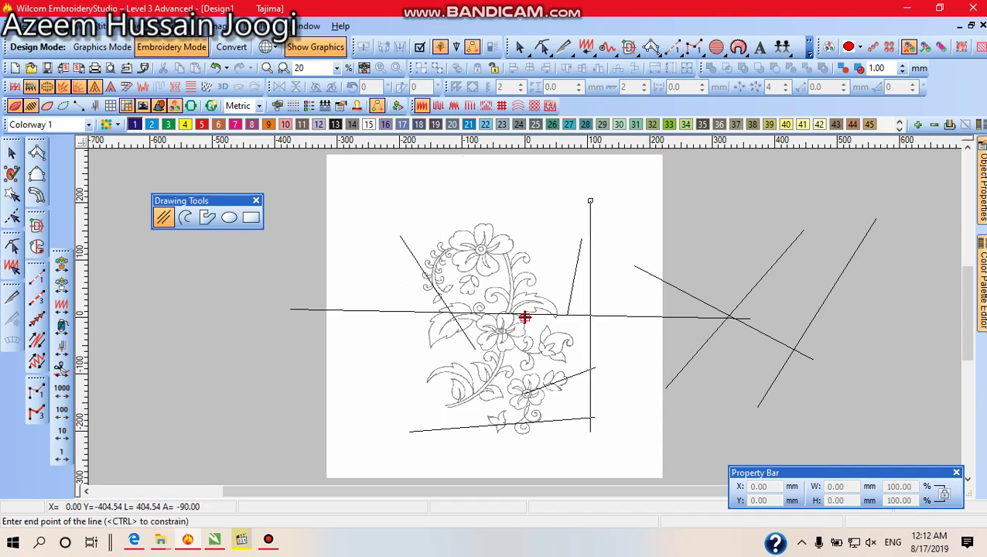
click(591, 432)
click(288, 265)
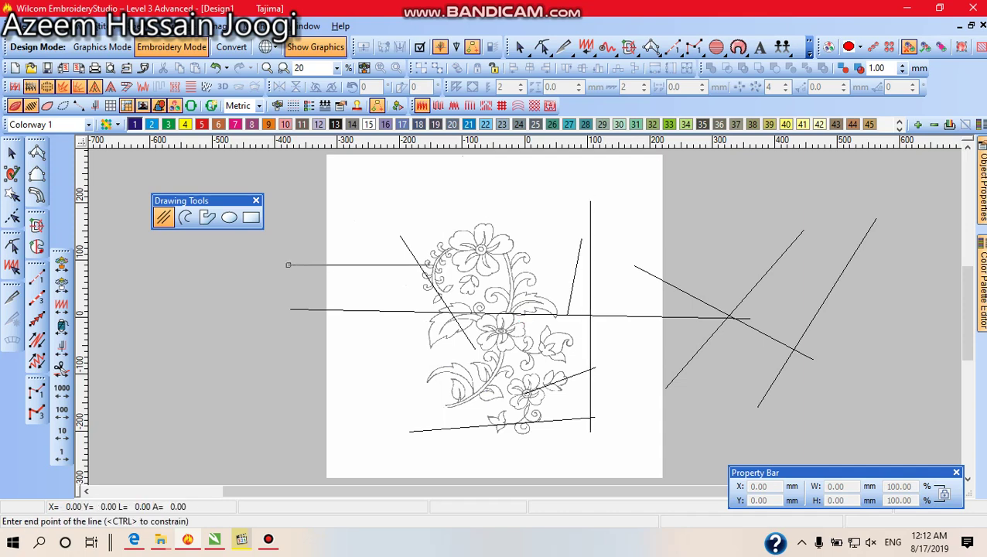
click(525, 317)
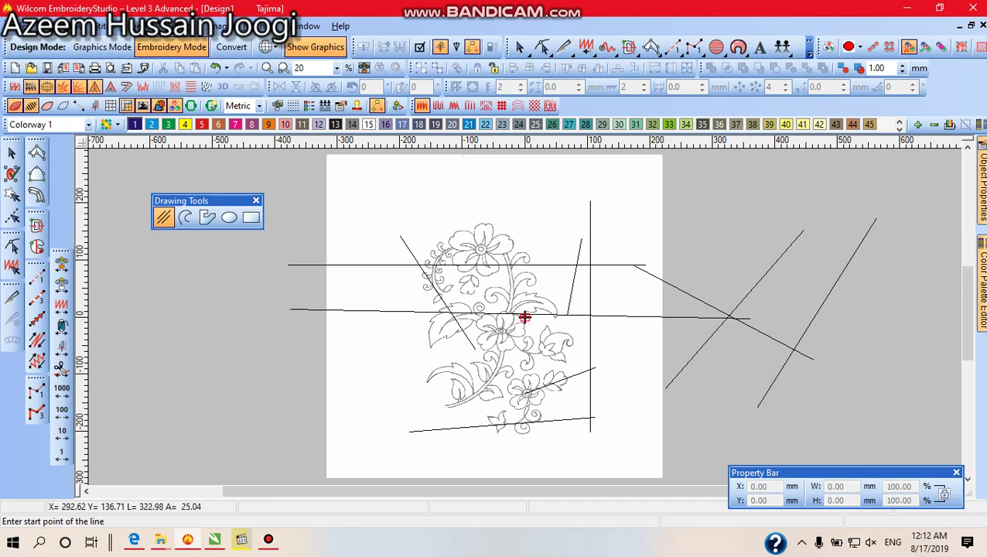
click(552, 231)
click(277, 231)
click(401, 182)
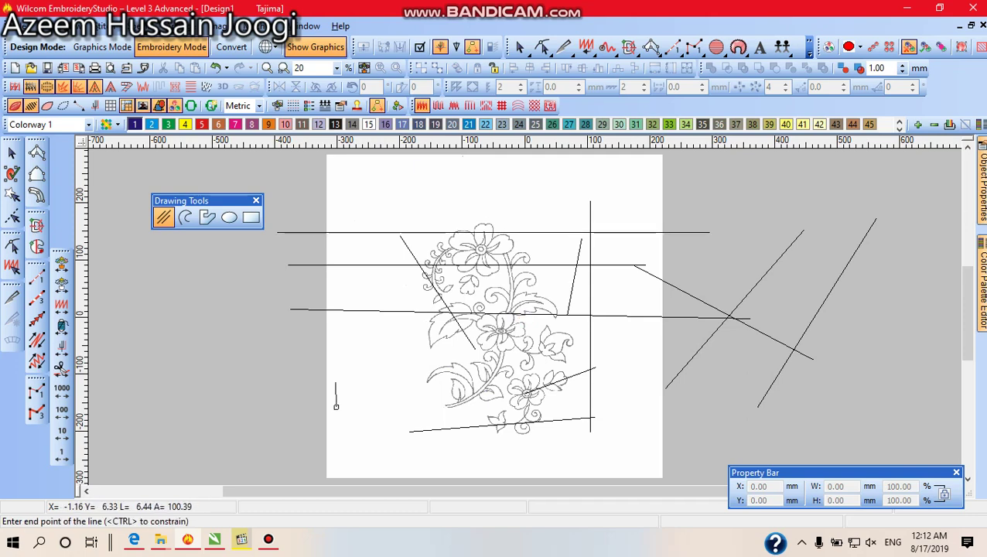
ctrl+click(336, 179)
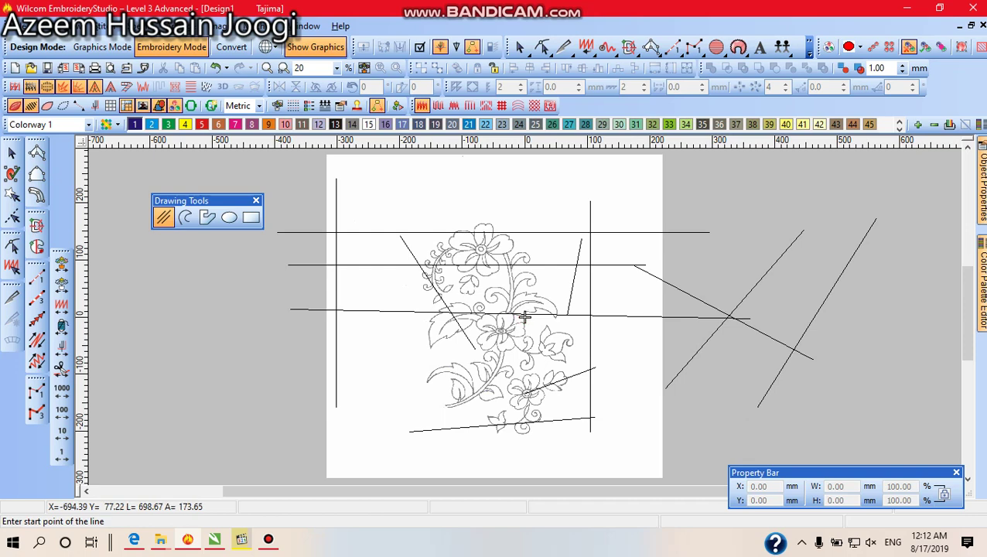
Delete all the practice lines drawn over the floral bitmap, keeping only the bitmap itself
key(Escape)
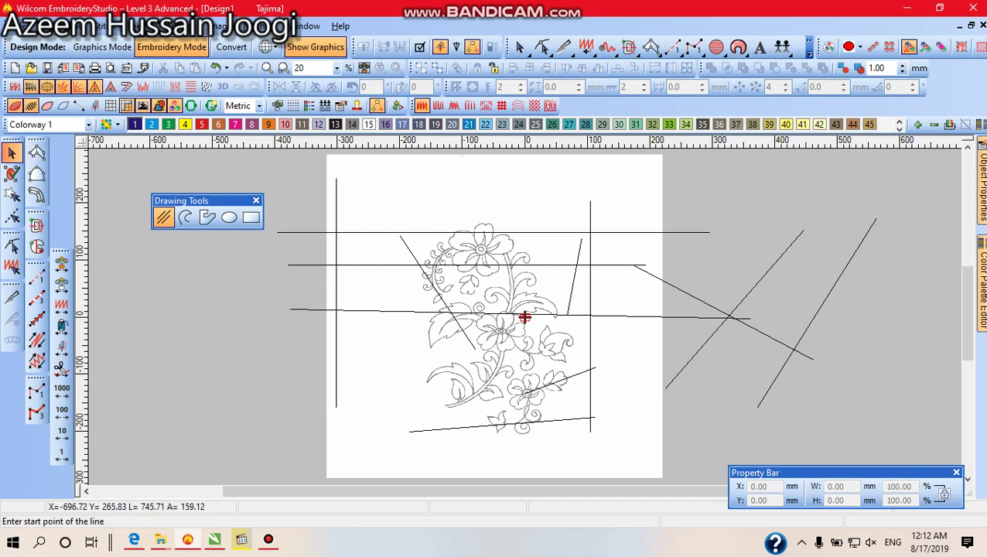
key(Escape)
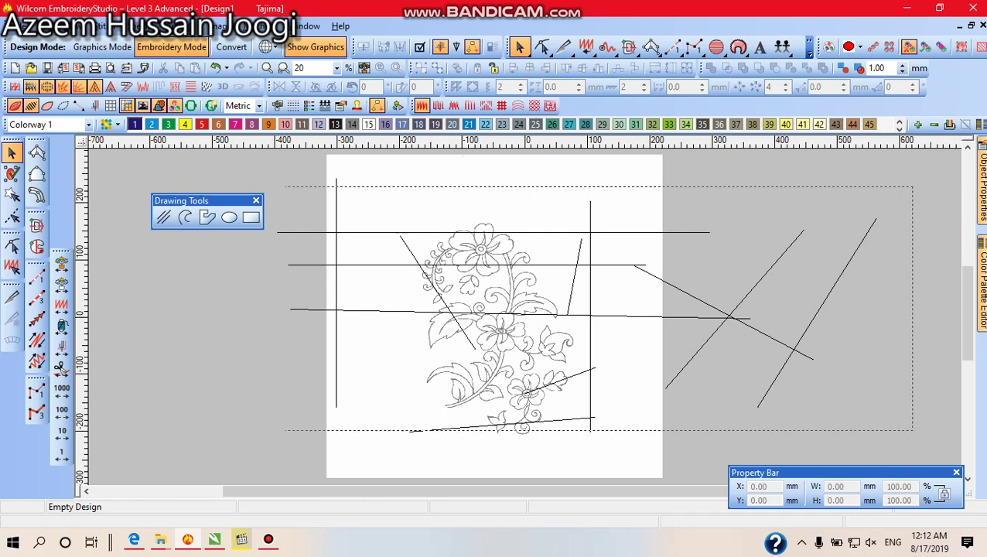
key(ctrl+a)
key(Delete)
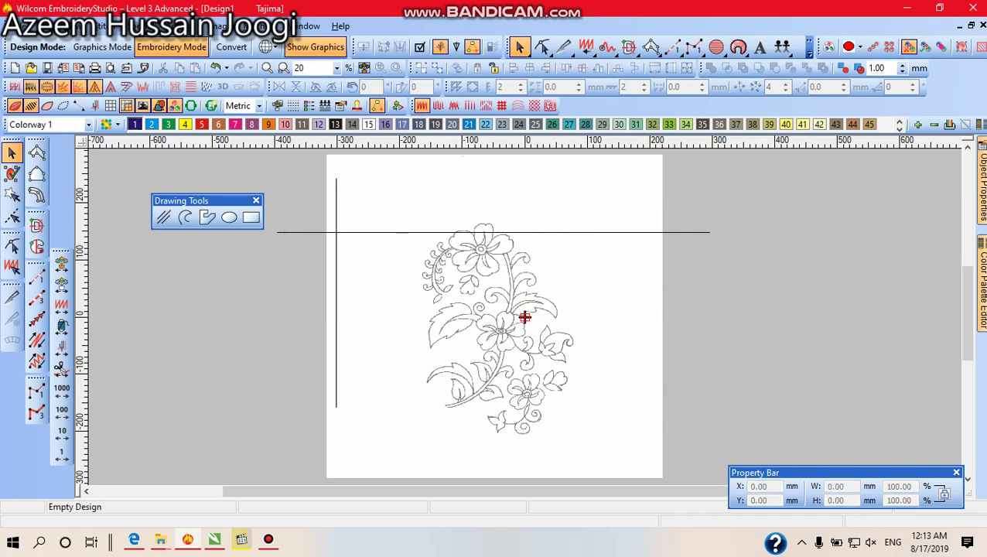
key(Tab)
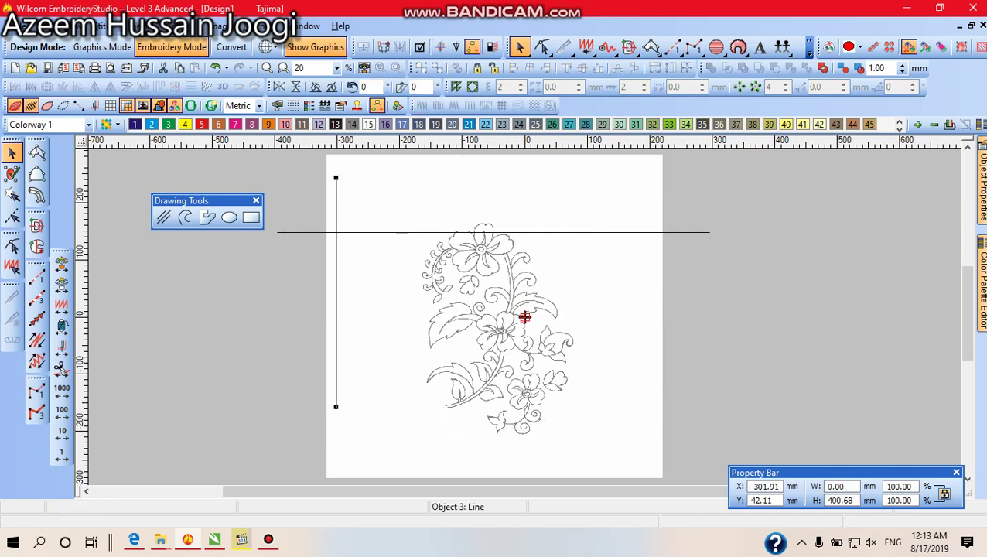
key(Delete)
key(Tab)
key(Delete)
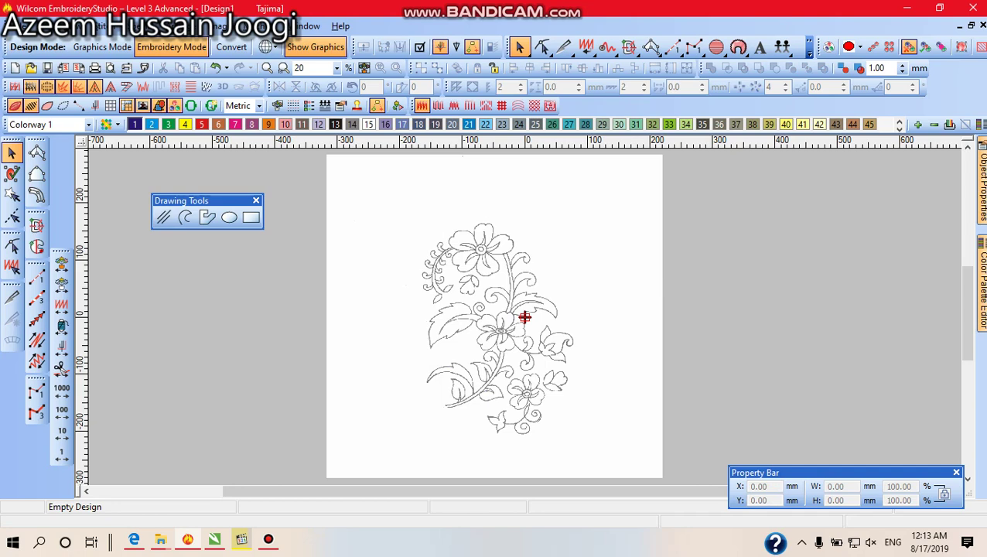
Draw an exactly vertical line about 557 mm long through the upper flower, from the bitmap's upper edge to its lower edge
click(163, 217)
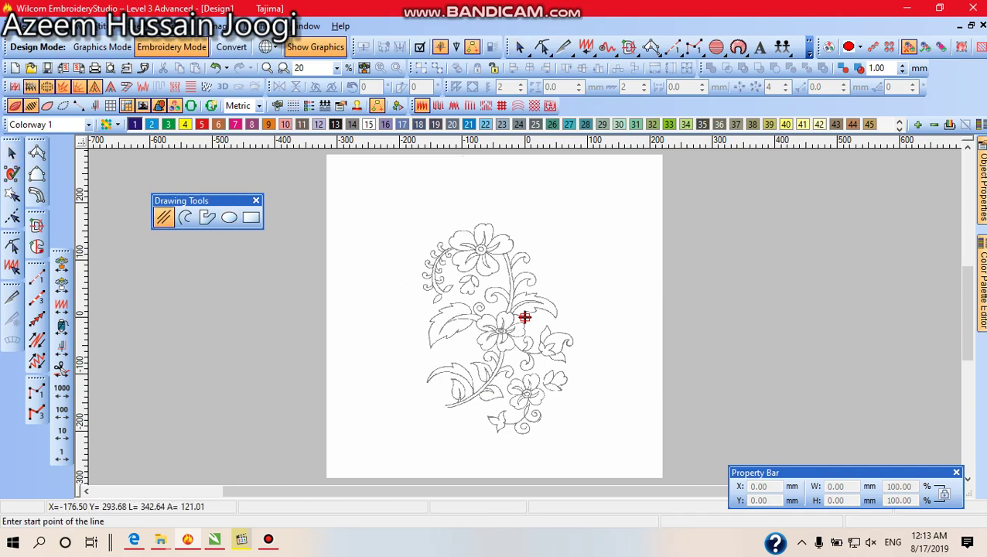
click(483, 159)
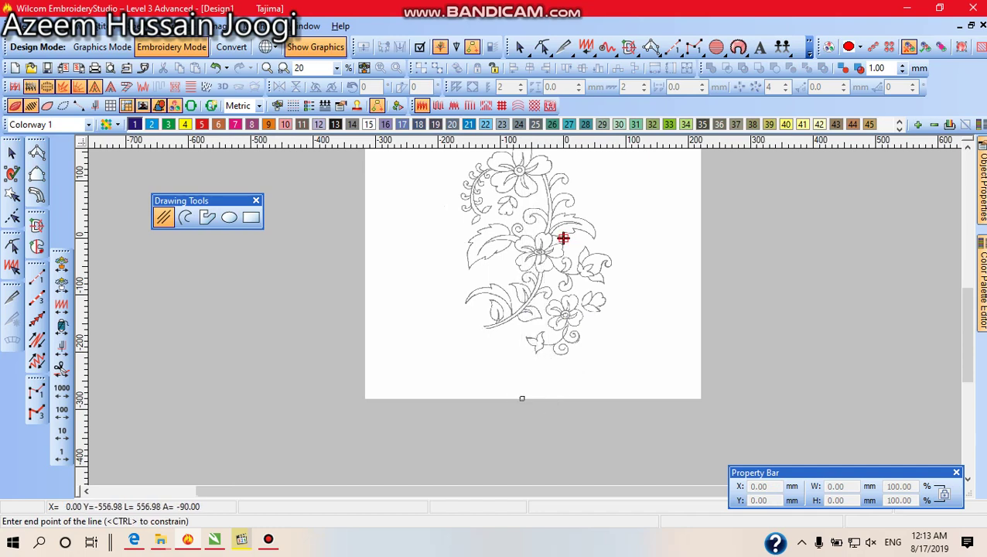
click(522, 399)
scroll(523, 325, down, 3)
scroll(534, 332, up, 5)
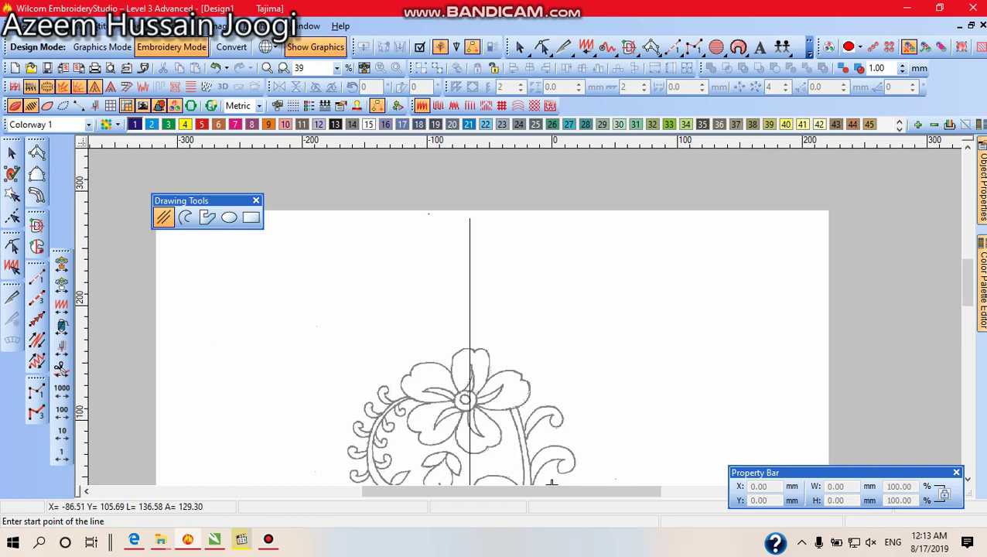
scroll(501, 453, down, 1)
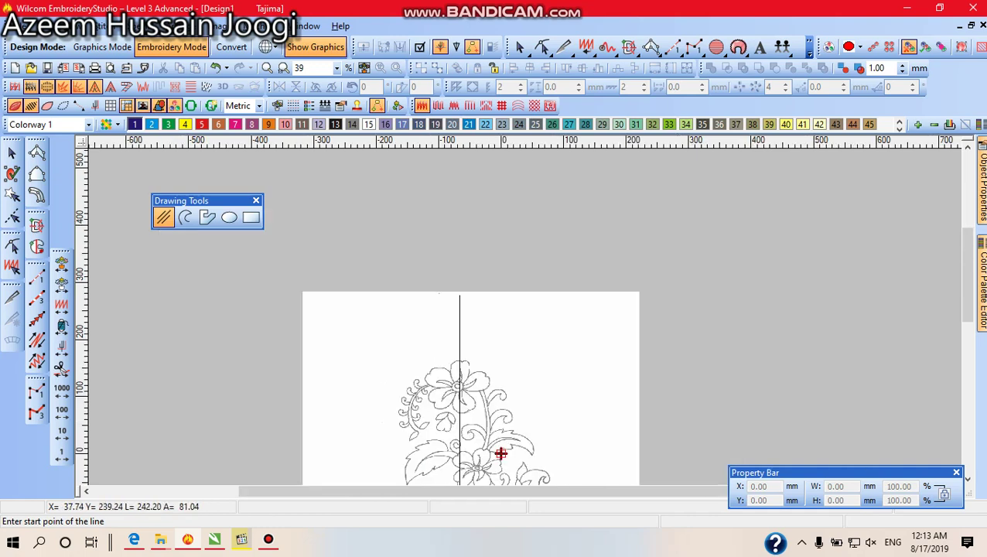
scroll(546, 354, down, 1)
scroll(547, 354, up, 2)
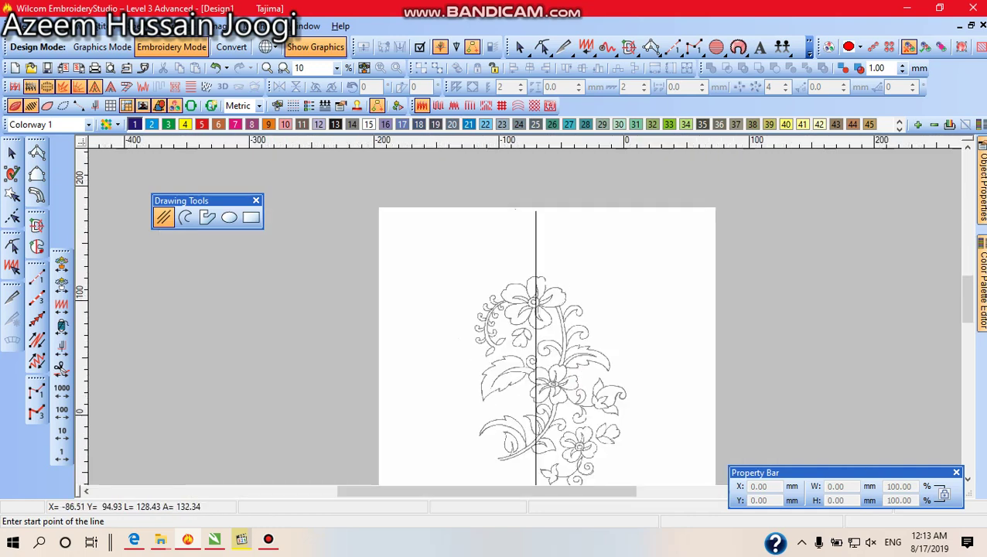
scroll(515, 296, up, 1)
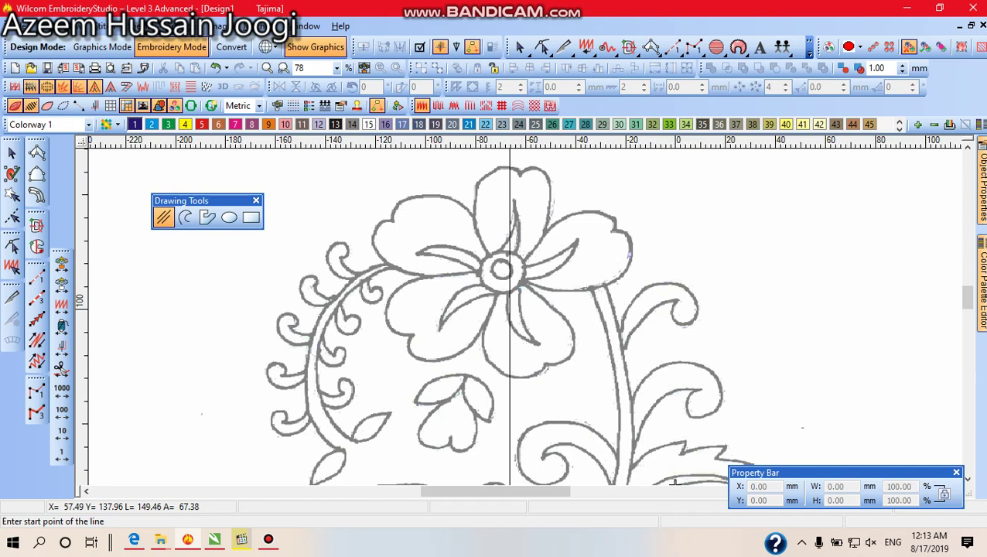
Trace the outer edge of the upper flower's right petal with a four-point open curve
click(186, 218)
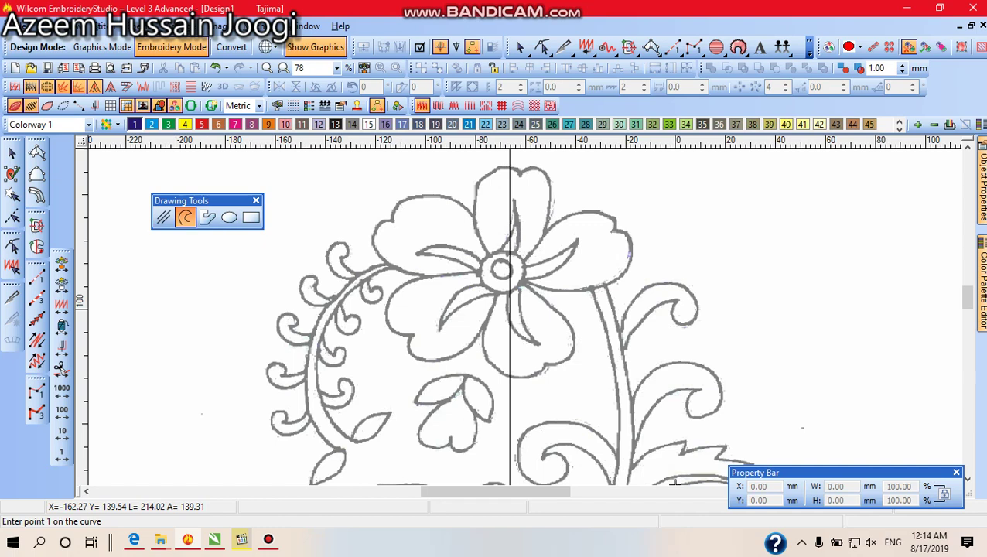
click(531, 282)
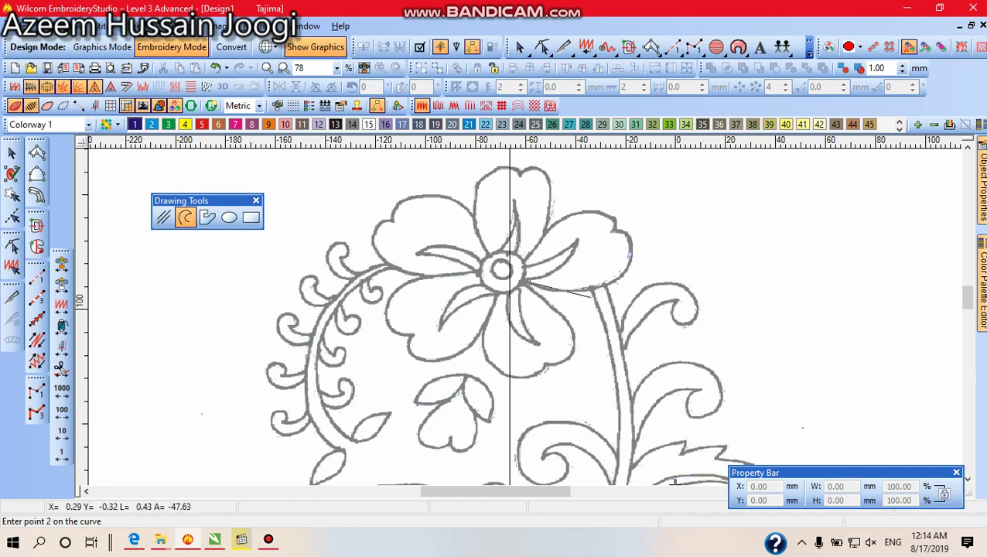
click(615, 278)
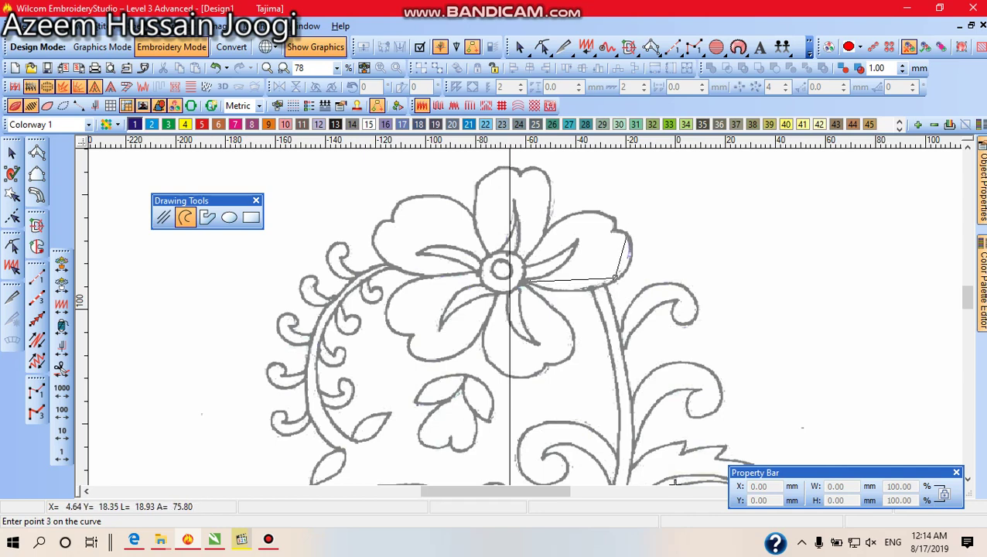
click(627, 236)
click(606, 230)
key(Return)
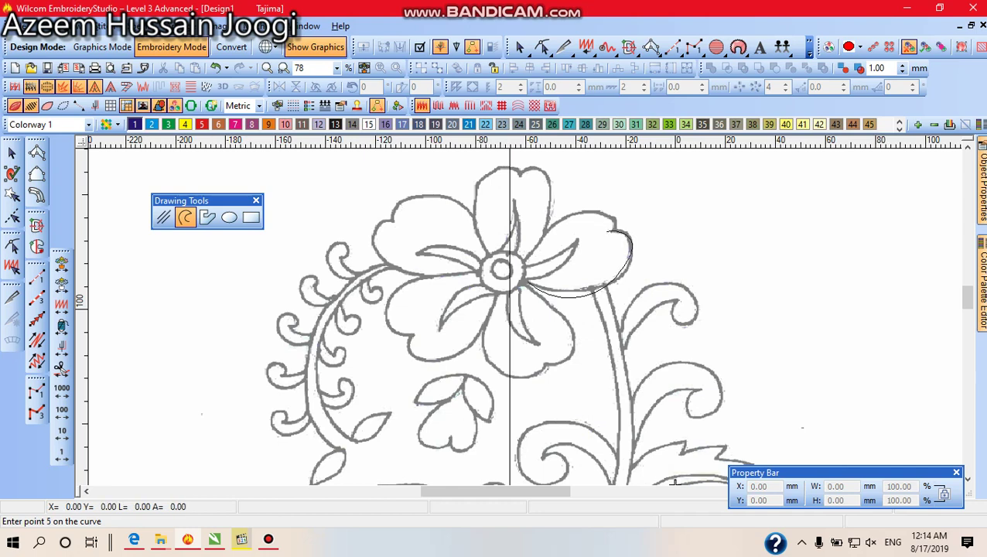
scroll(633, 232, up, 2)
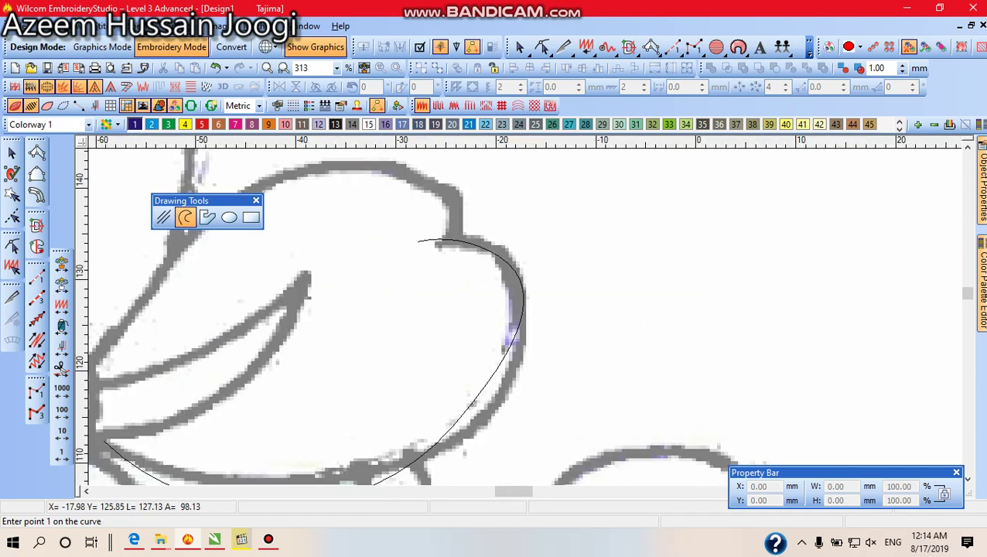
scroll(548, 458, down, 2)
scroll(548, 458, up, 2)
scroll(548, 458, down, 2)
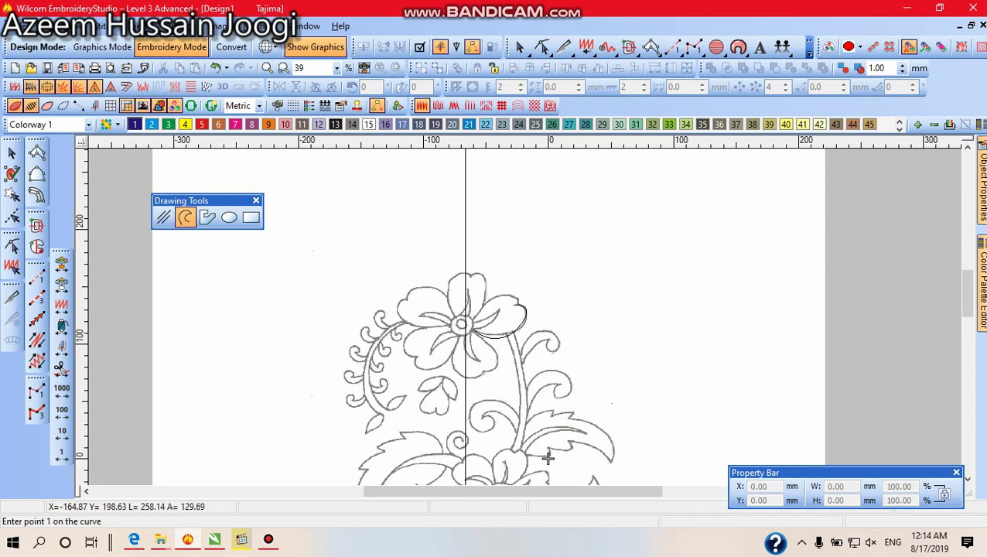
Using the curve tool, draw a 21-point open zigzag of straight segments across the upper part of the bitmap
click(699, 380)
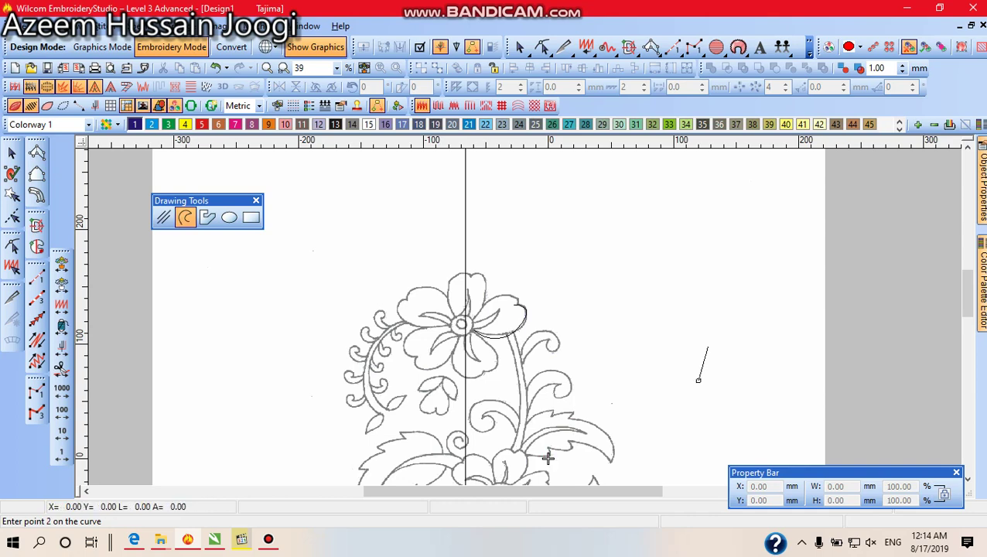
click(783, 203)
click(663, 185)
click(516, 213)
click(604, 367)
click(674, 423)
click(713, 246)
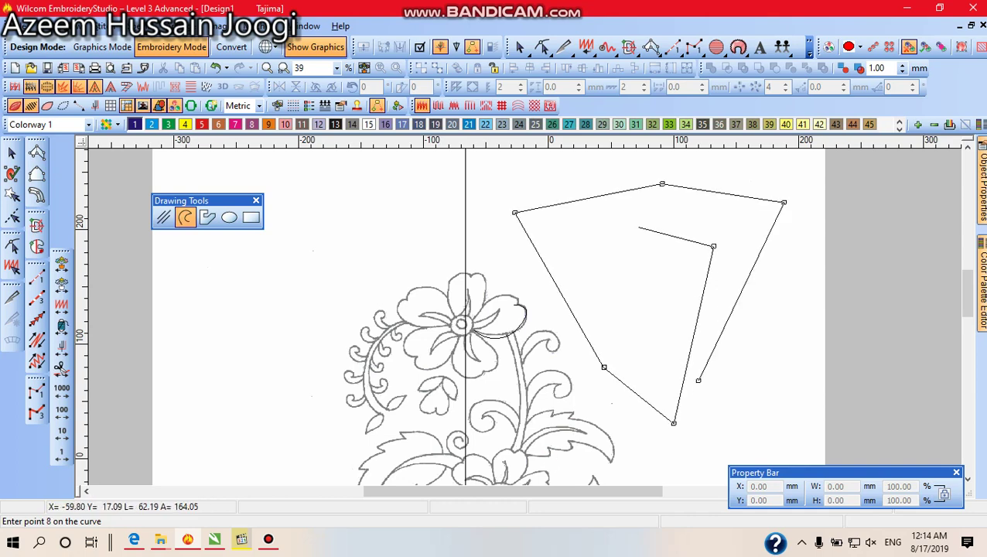
click(640, 227)
click(534, 286)
click(390, 288)
click(378, 215)
click(448, 196)
click(580, 166)
click(585, 241)
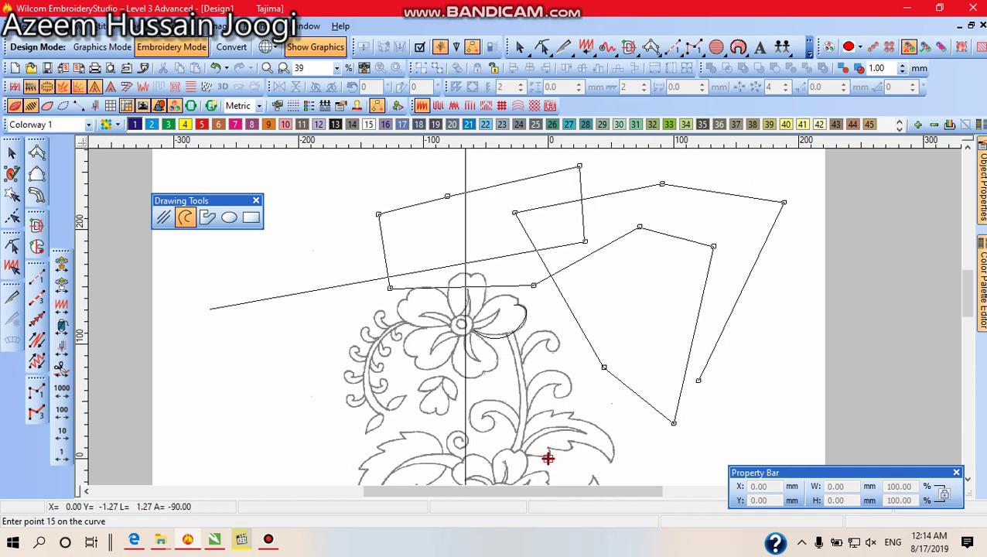
click(190, 300)
click(597, 324)
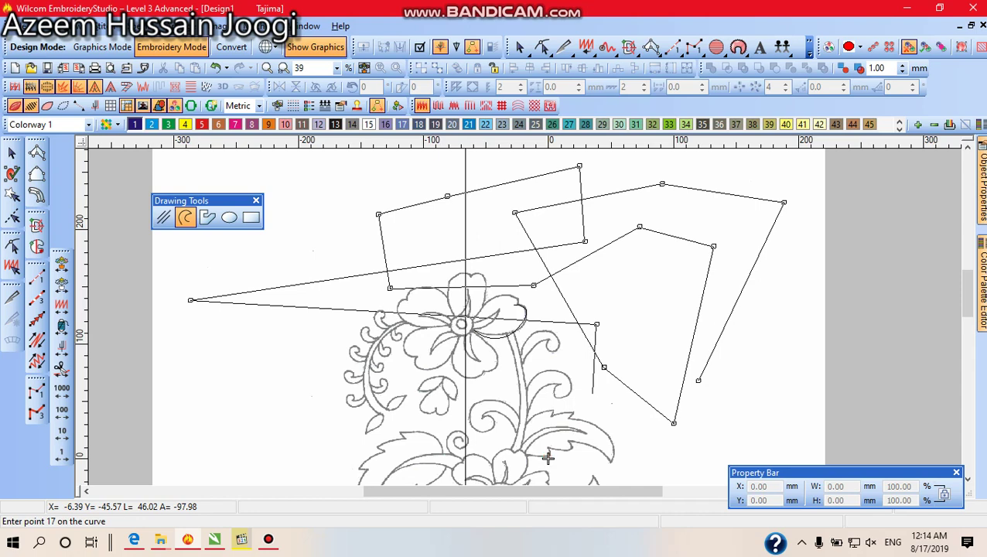
click(595, 397)
click(685, 220)
click(590, 241)
click(475, 289)
click(529, 368)
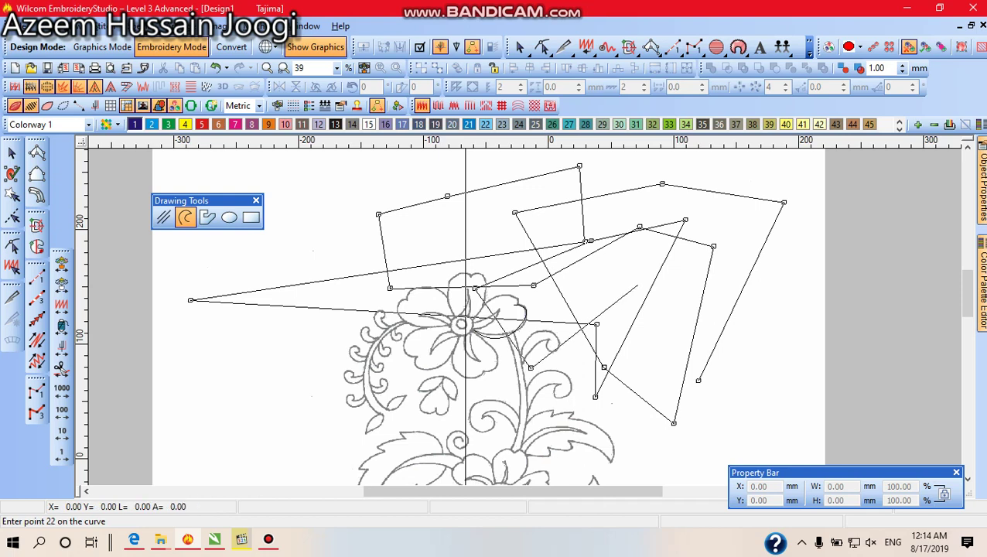
key(Return)
scroll(427, 375, down, 2)
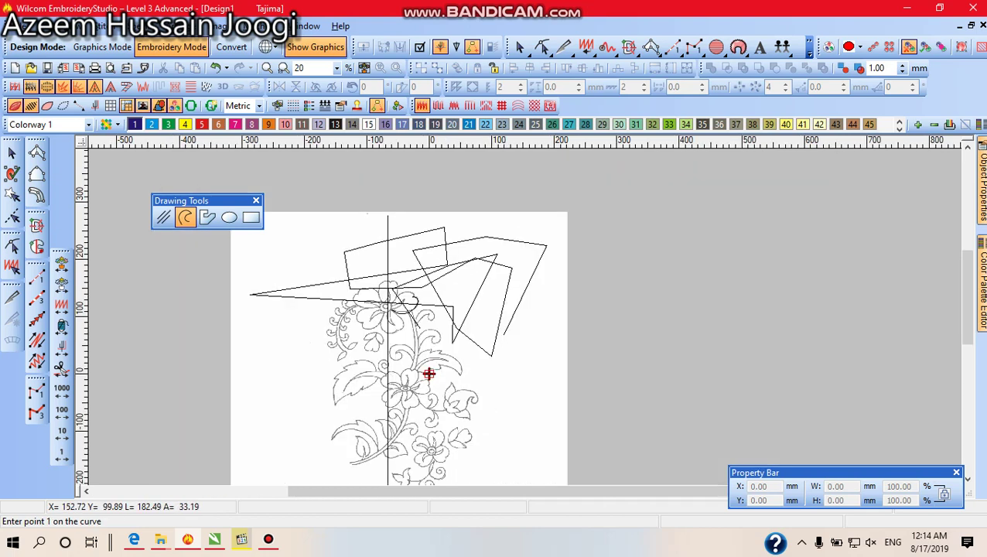
Draw a smooth 31-point open curve that loops repeatedly over the bitmap's middle, from beside the right leaves around the left leaves
scroll(450, 391, up, 2)
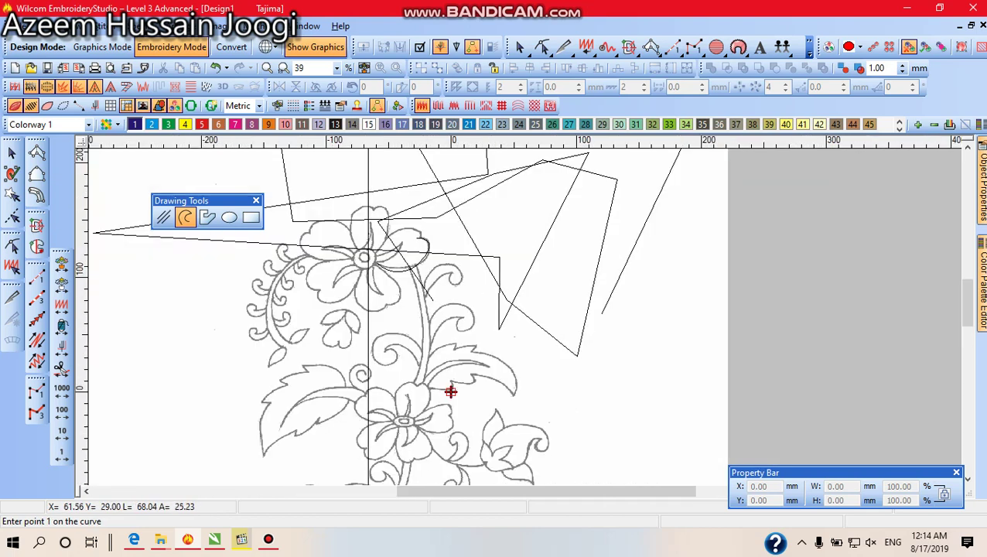
click(533, 383)
click(666, 339)
click(663, 441)
click(467, 429)
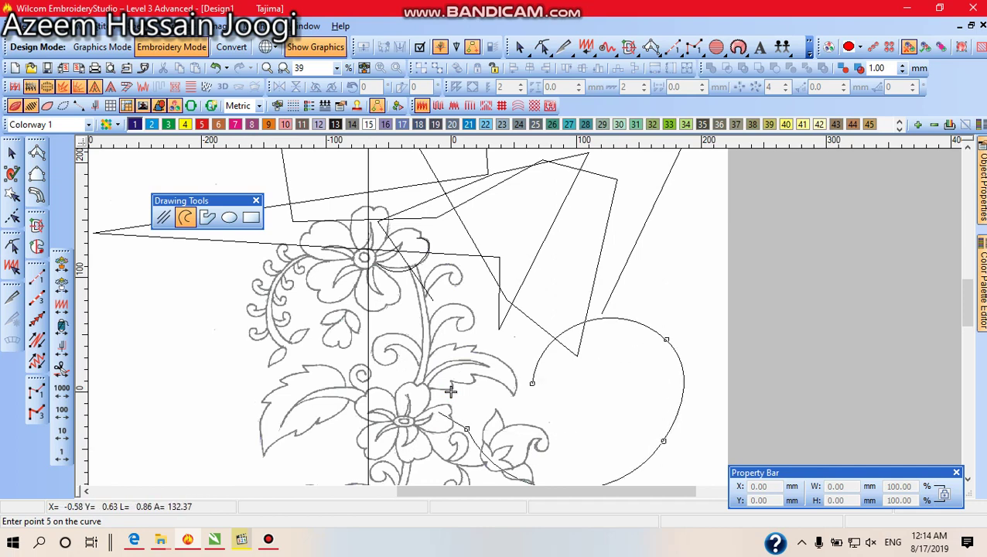
click(379, 343)
click(293, 320)
click(242, 358)
click(253, 406)
click(413, 368)
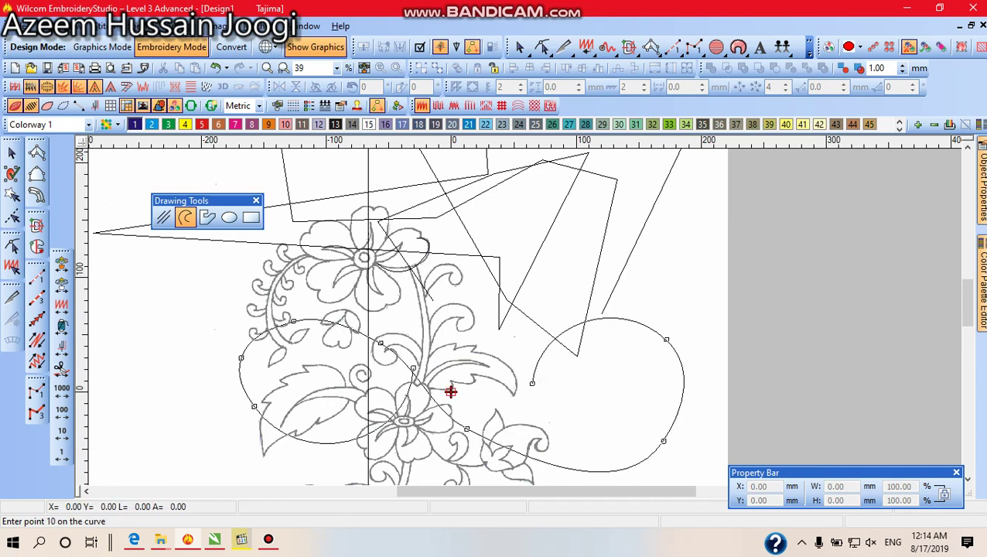
click(442, 311)
click(335, 286)
click(222, 289)
click(162, 349)
click(177, 395)
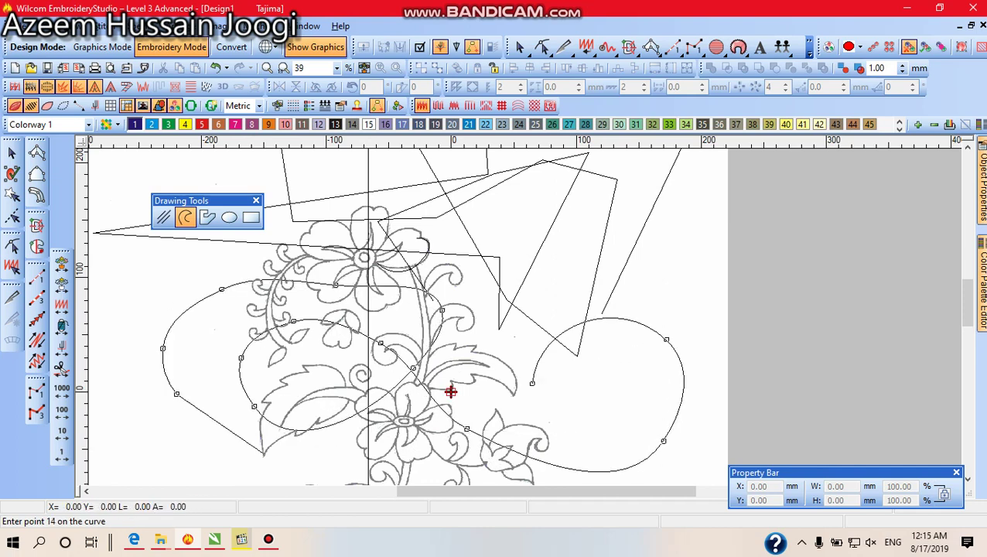
click(265, 454)
click(425, 454)
click(529, 396)
click(630, 356)
click(707, 368)
click(706, 418)
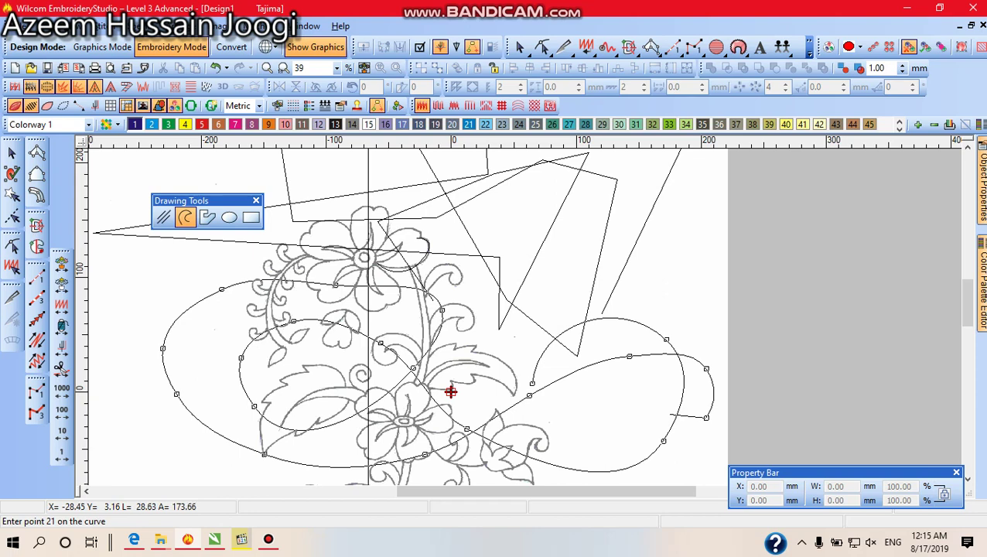
click(662, 413)
click(544, 410)
click(277, 416)
click(381, 462)
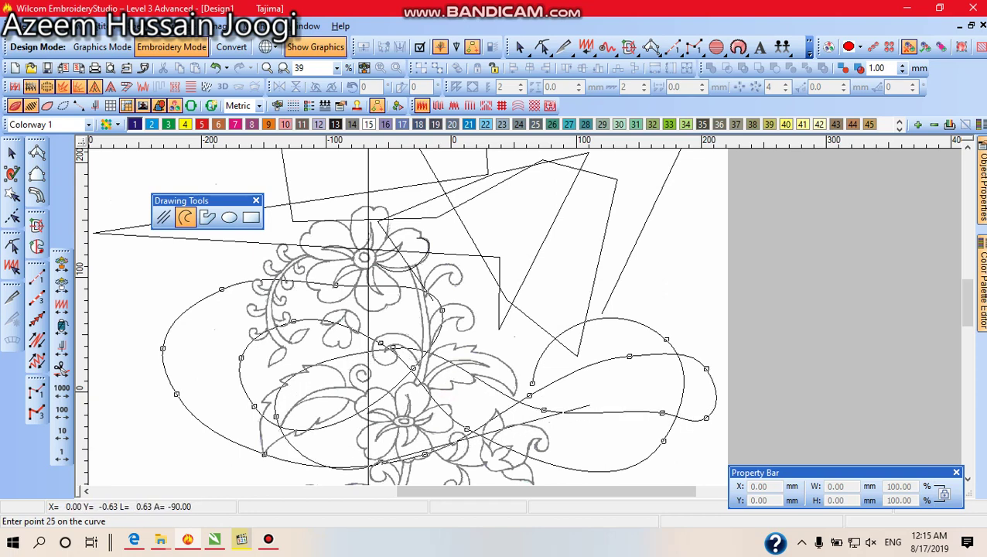
click(588, 383)
click(503, 334)
click(332, 331)
click(197, 359)
click(220, 410)
click(390, 375)
click(390, 375)
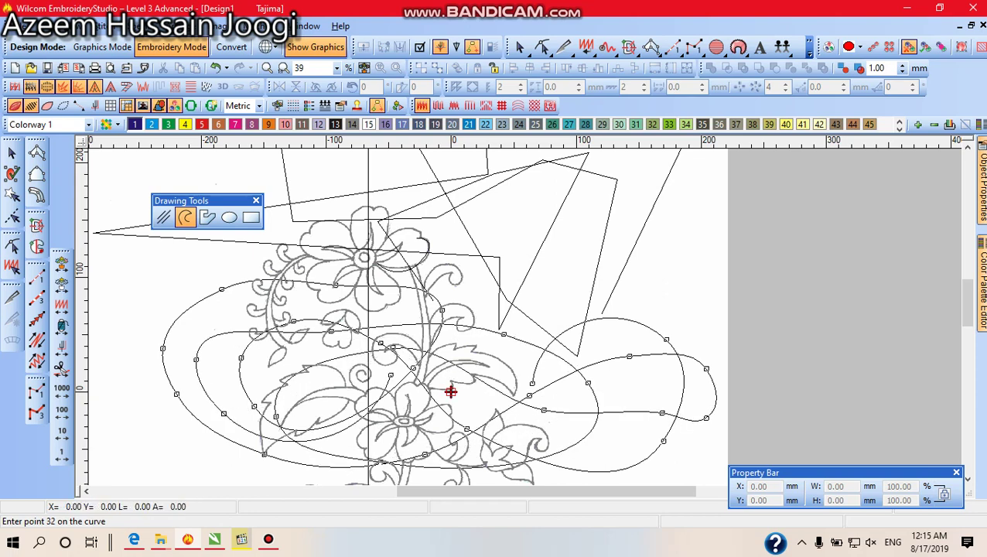
key(Return)
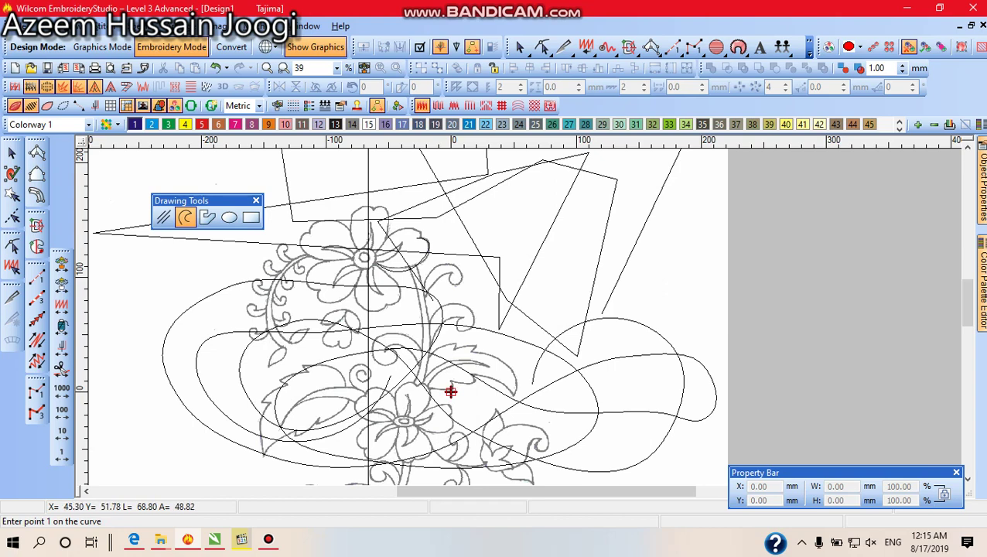
Leave the curve tool and delete the straight-segment zigzag across the upper part of the bitmap
scroll(451, 393, down, 1)
scroll(452, 392, up, 2)
scroll(533, 349, down, 5)
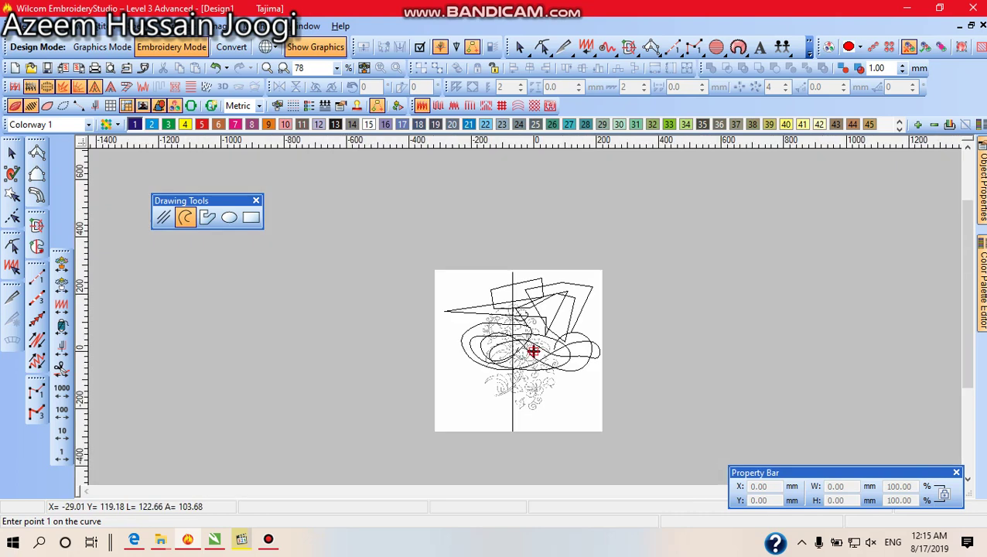
click(533, 352)
key(Escape)
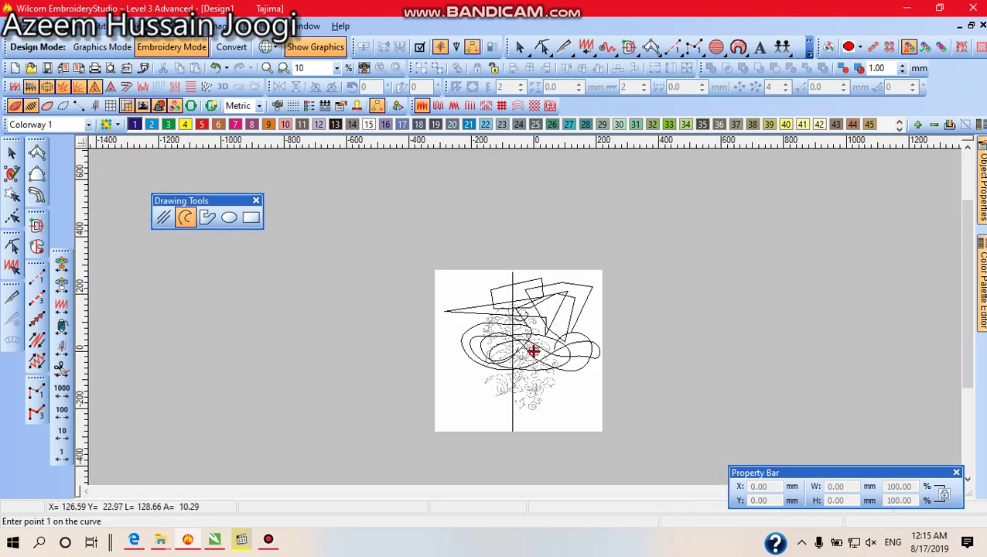
click(533, 352)
key(Escape)
key(Escape)
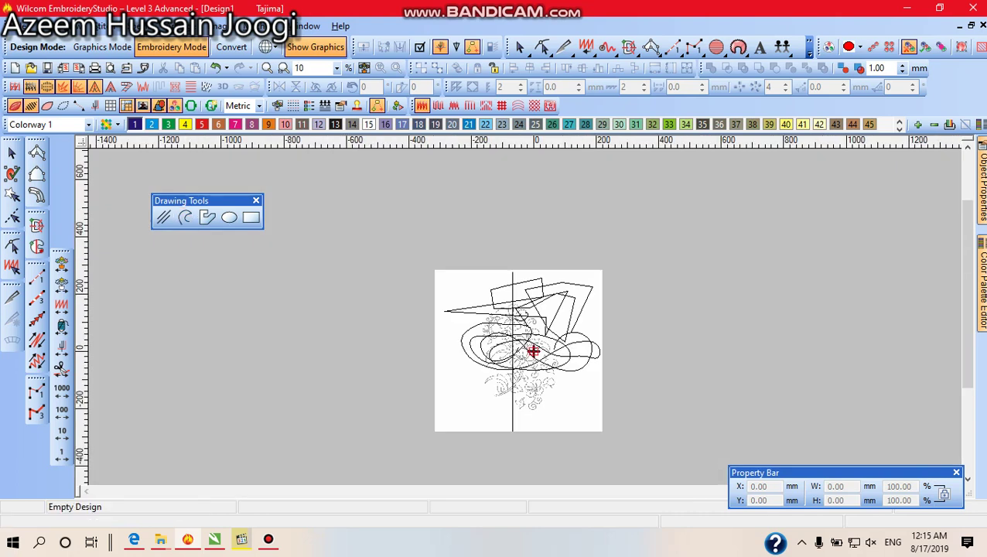
click(533, 352)
key(Delete)
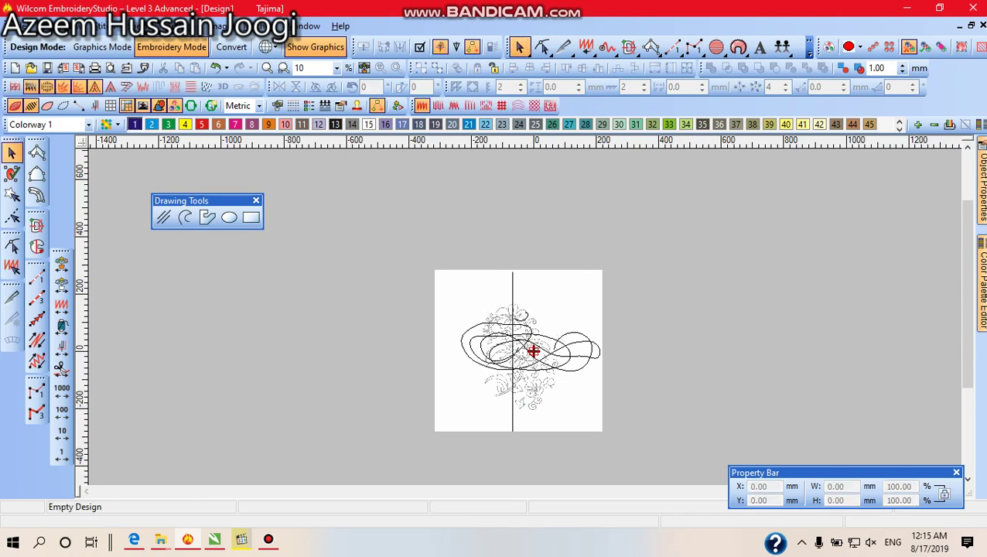
Delete the smooth looping curve drawn across the middle of the bitmap
click(533, 352)
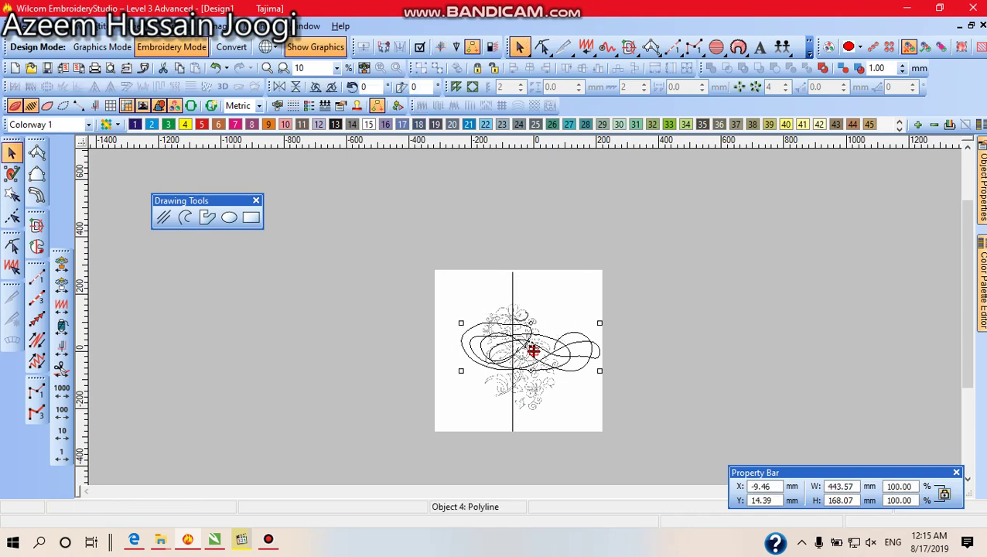
key(Delete)
Trace the small leaf on the stem's upper left side with a smooth seven-point open curve, from base around the tip and back
scroll(534, 352, up, 5)
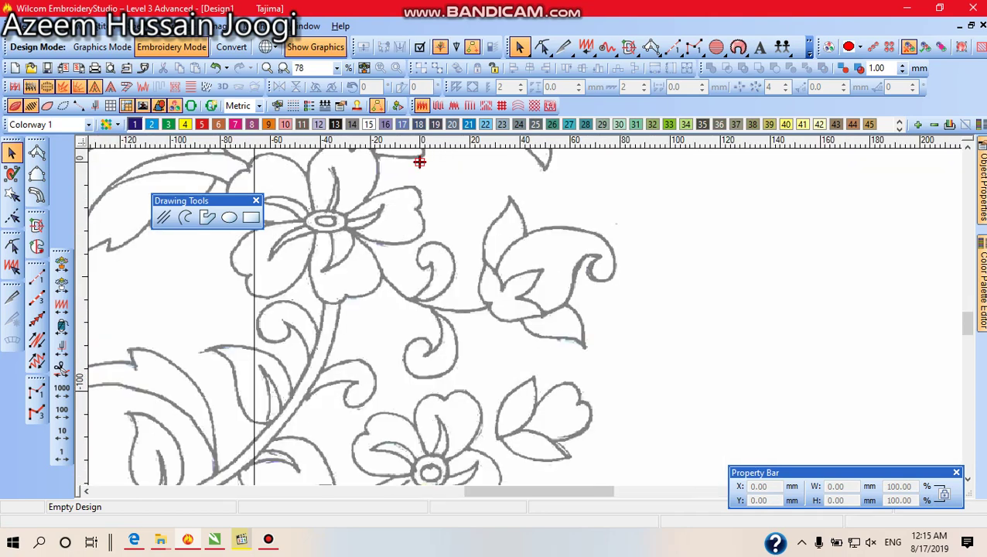
scroll(419, 162, up, 2)
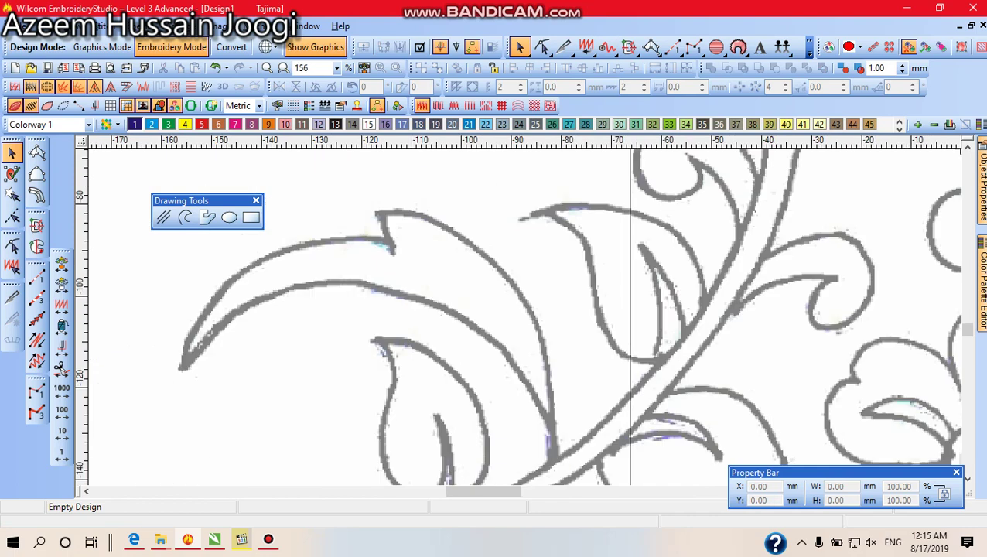
click(185, 218)
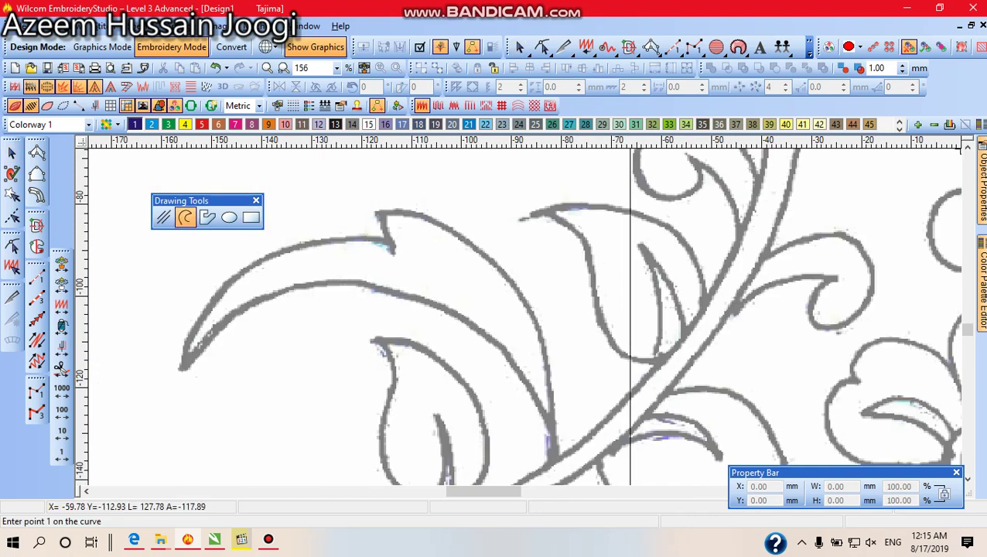
click(666, 347)
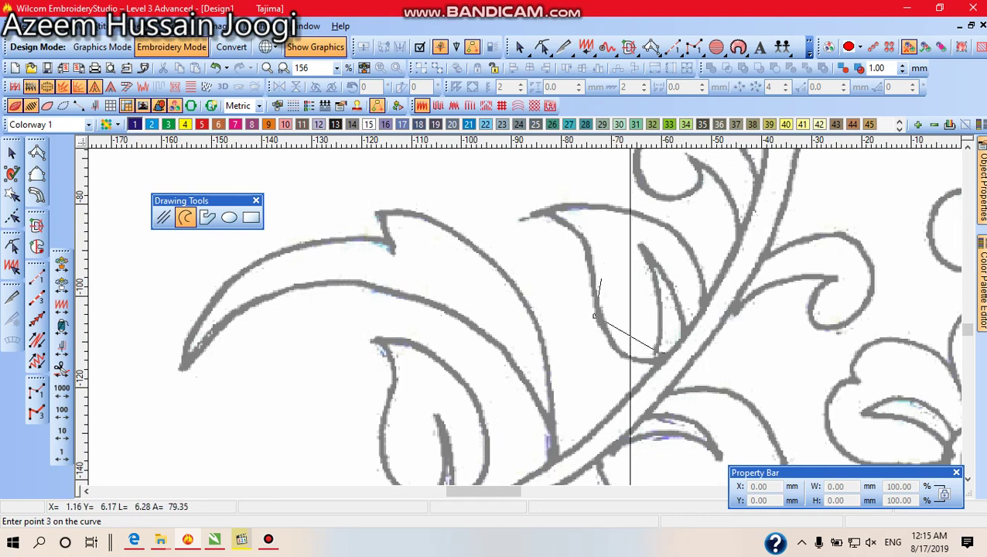
click(595, 316)
click(586, 237)
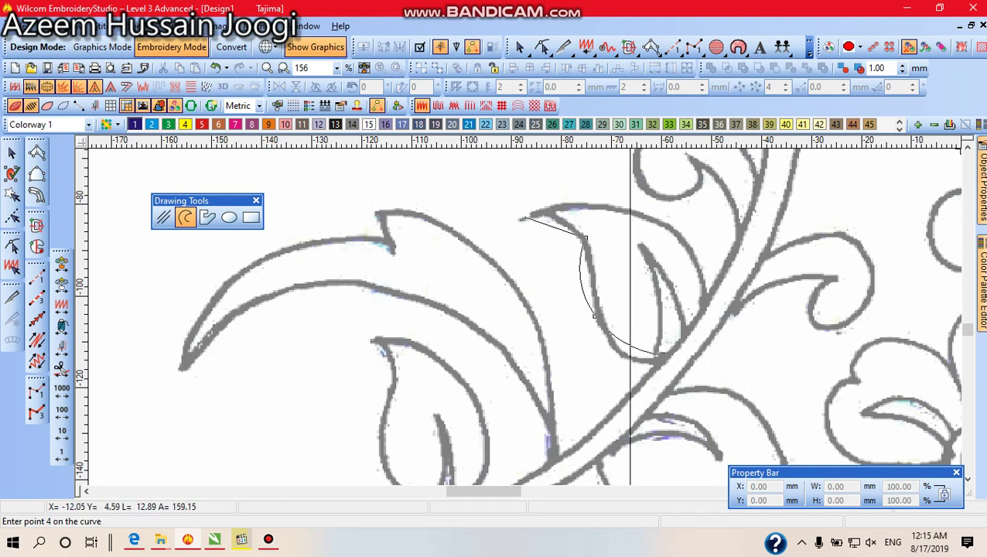
click(522, 217)
click(587, 208)
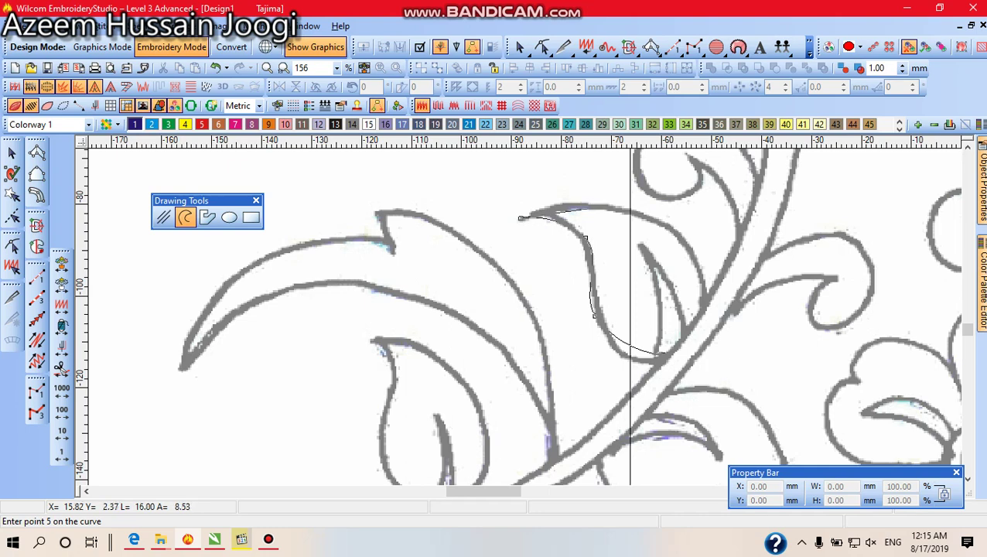
click(683, 229)
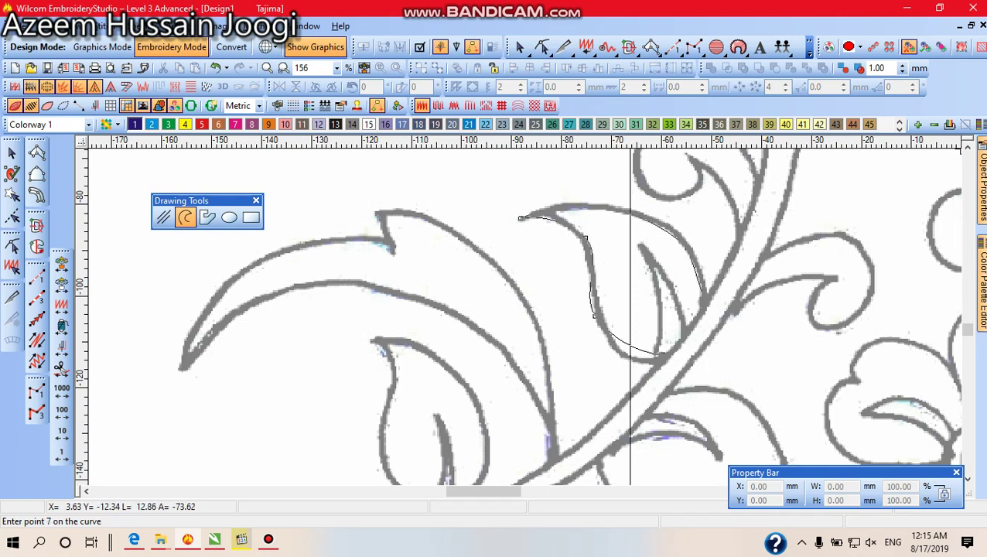
key(Return)
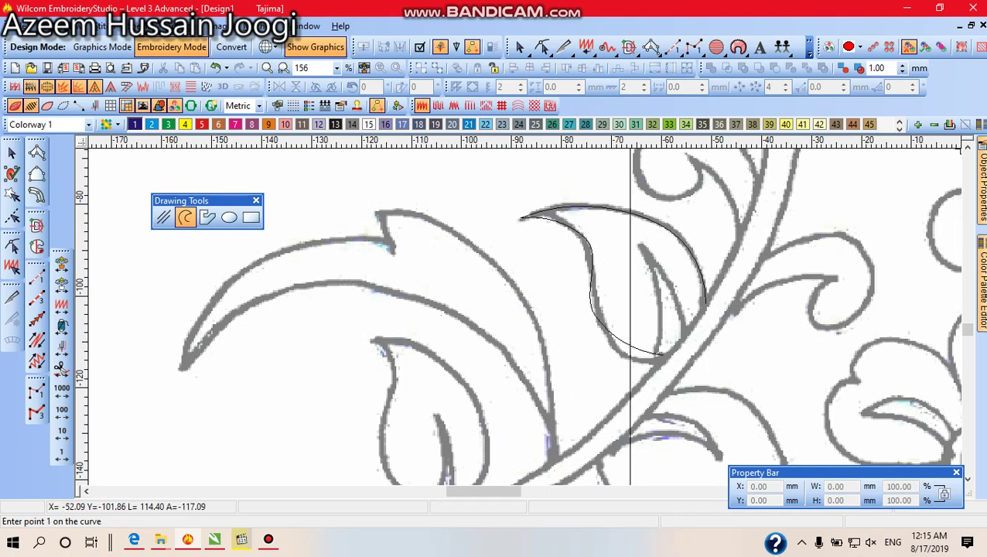
Hide and show the bitmap repeatedly to examine the traced leaf outline on its own and over the artwork
key(shift+b)
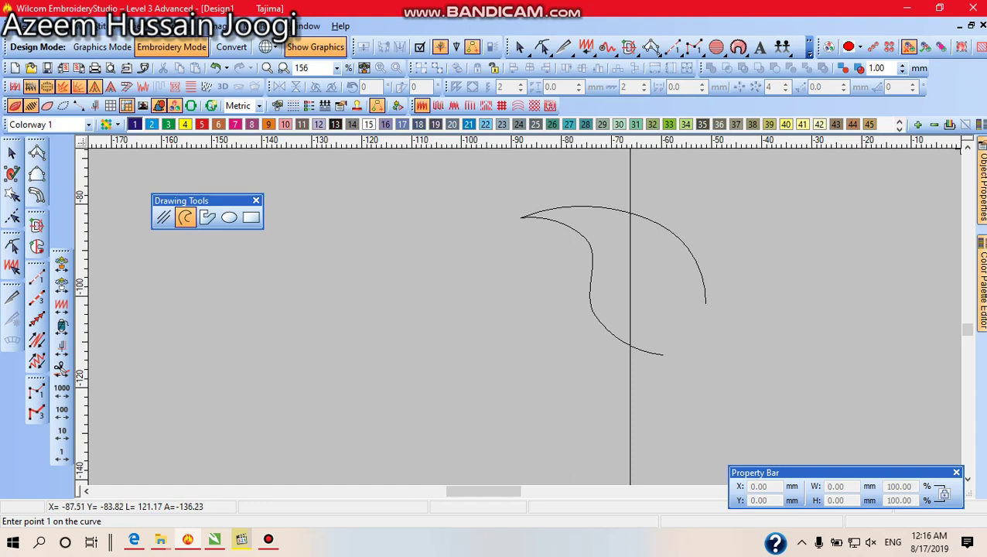
key(shift+z)
key(shift+z)
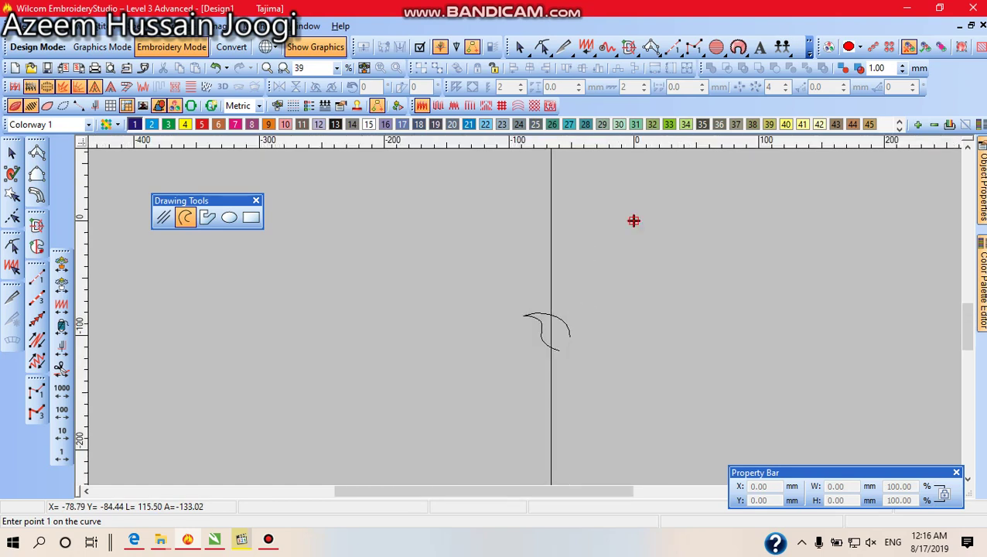
key(d)
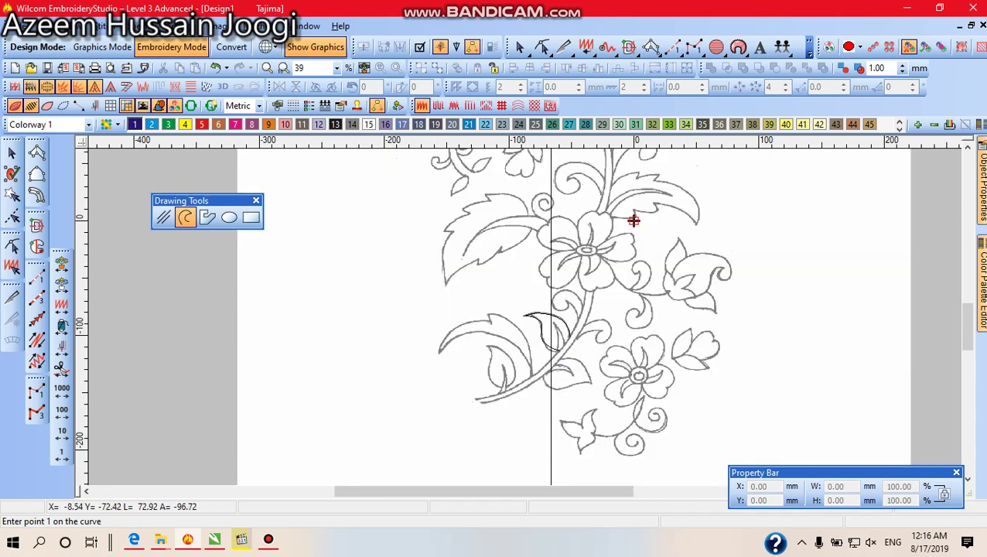
key(d)
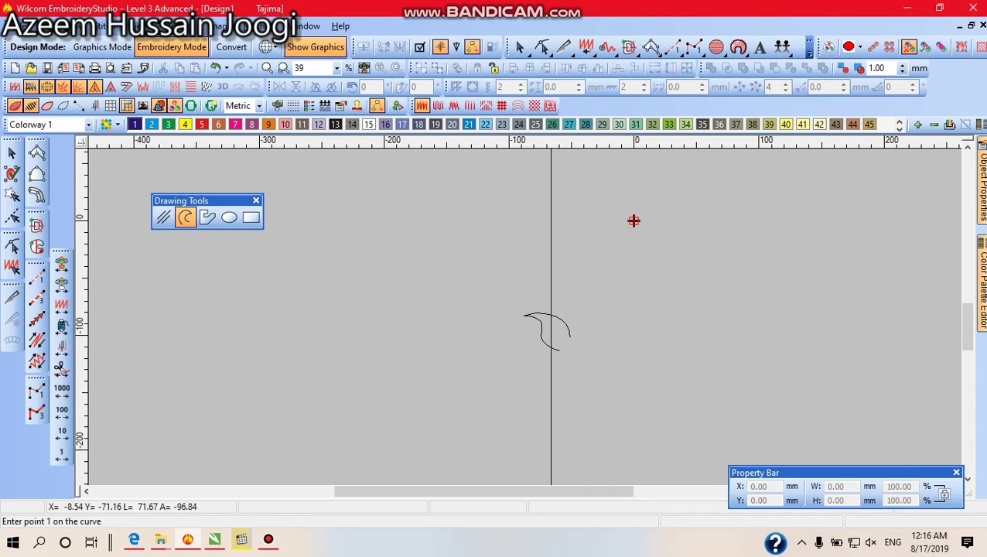
key(shift+b)
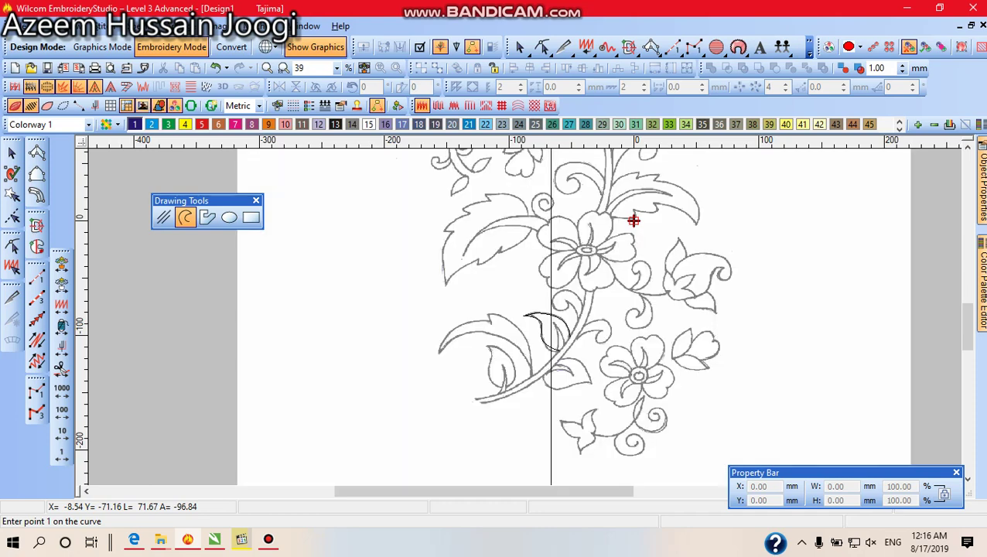
key(shift+b)
key(shift+b)
key(shift+b)
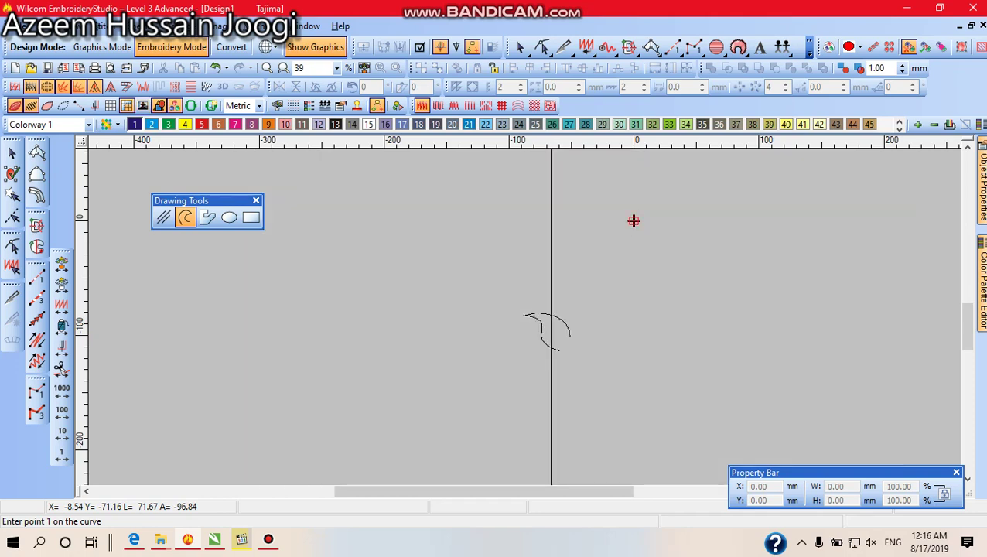
key(shift+b)
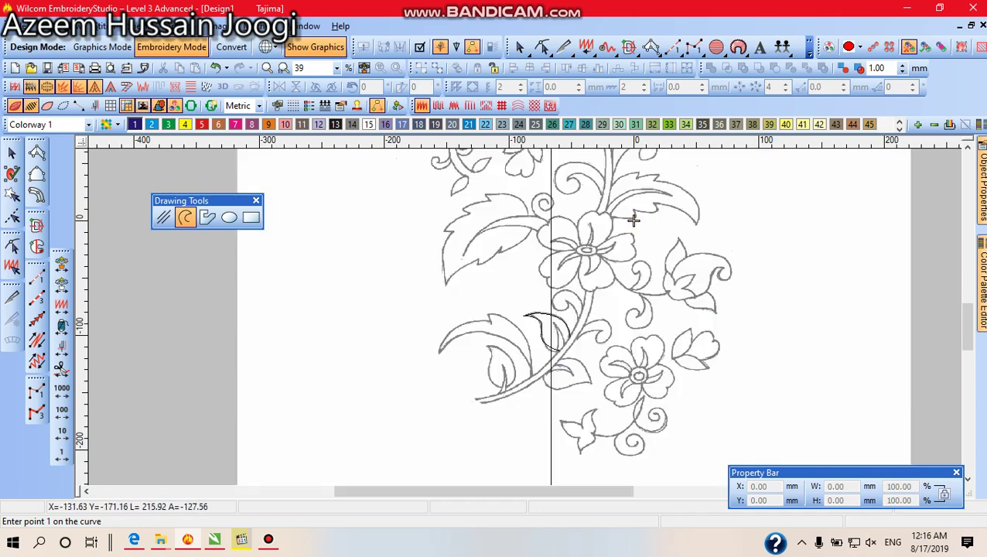
Start a curve on the lower-left leaf, placing three points from its base along the right edge to the tip
key(z)
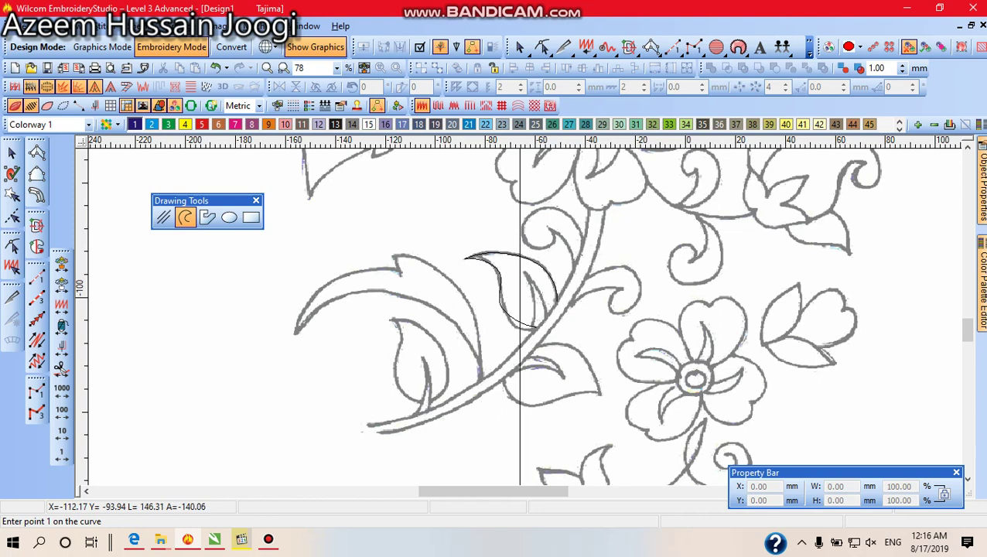
key(z)
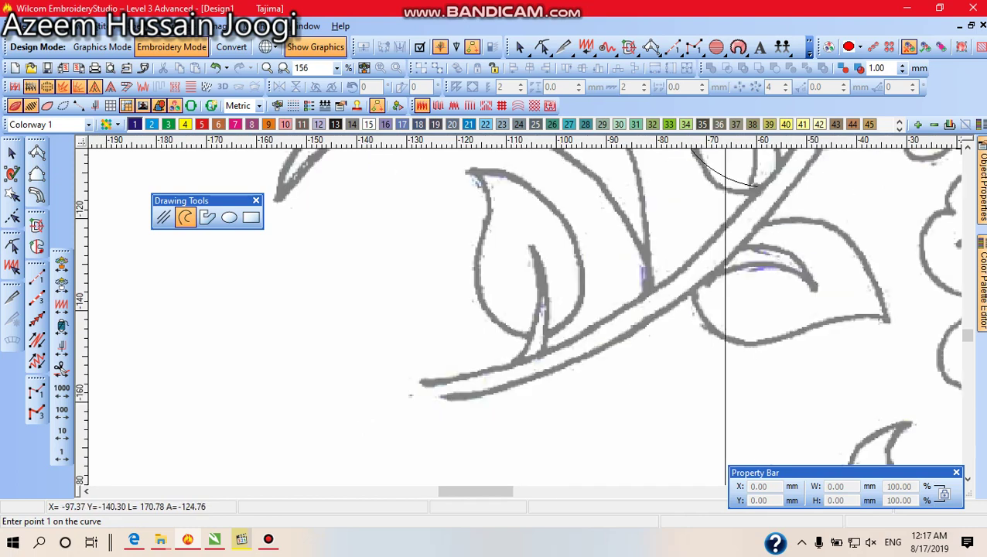
click(550, 327)
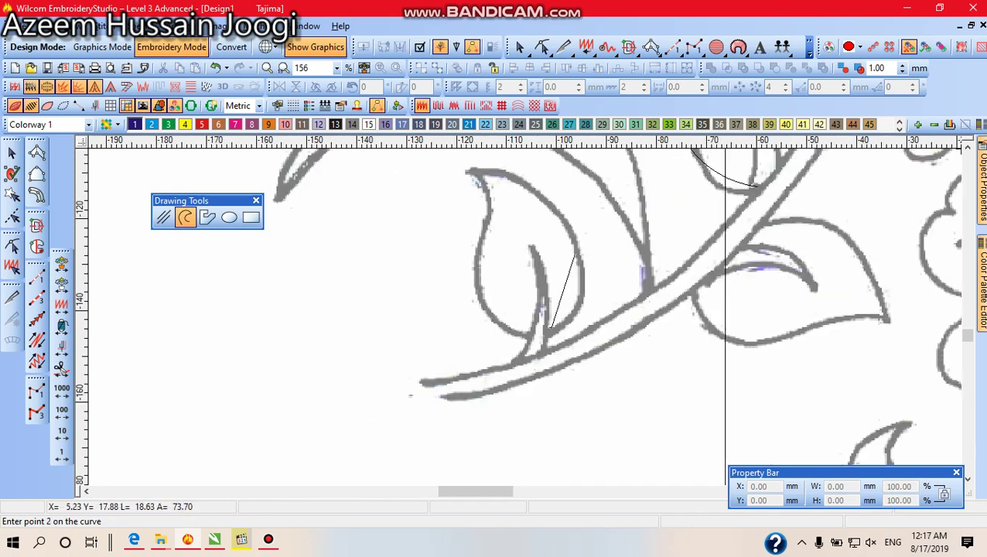
click(573, 239)
click(592, 267)
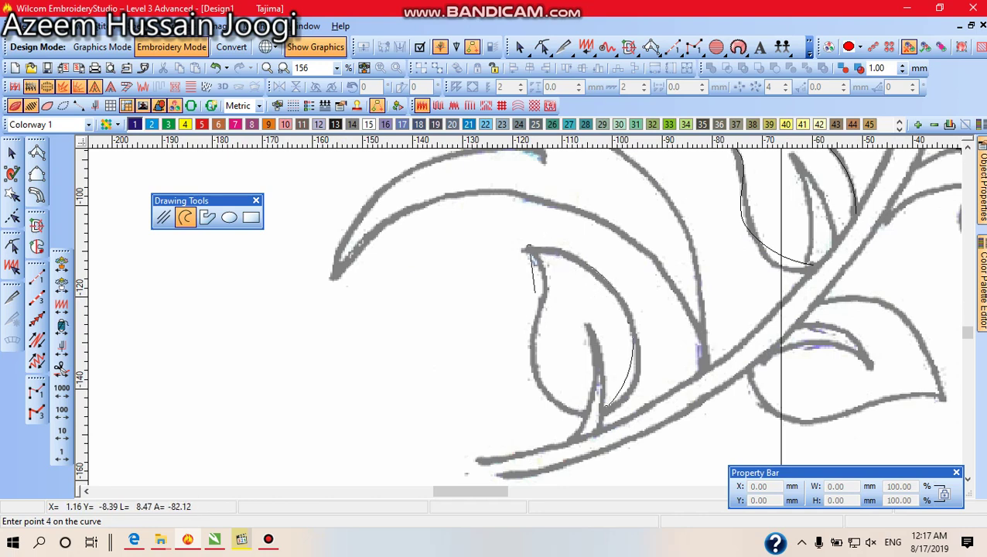
click(528, 249)
Add four stray points to the unfinished curve well away from the leaf, and remove them again
click(510, 313)
click(376, 318)
click(388, 275)
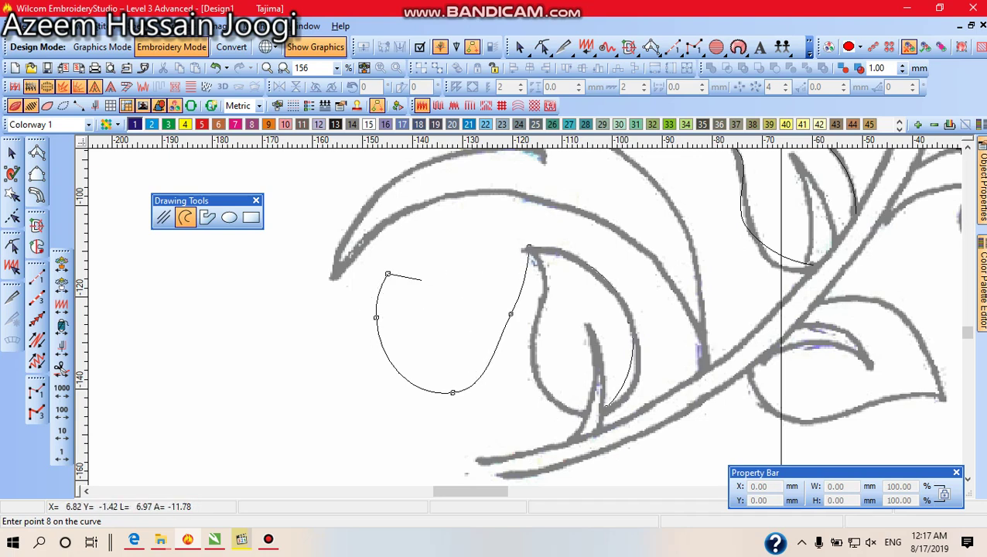
key(BackSpace)
key(BackSpace)
key(BackSpace)
key(BackSpace)
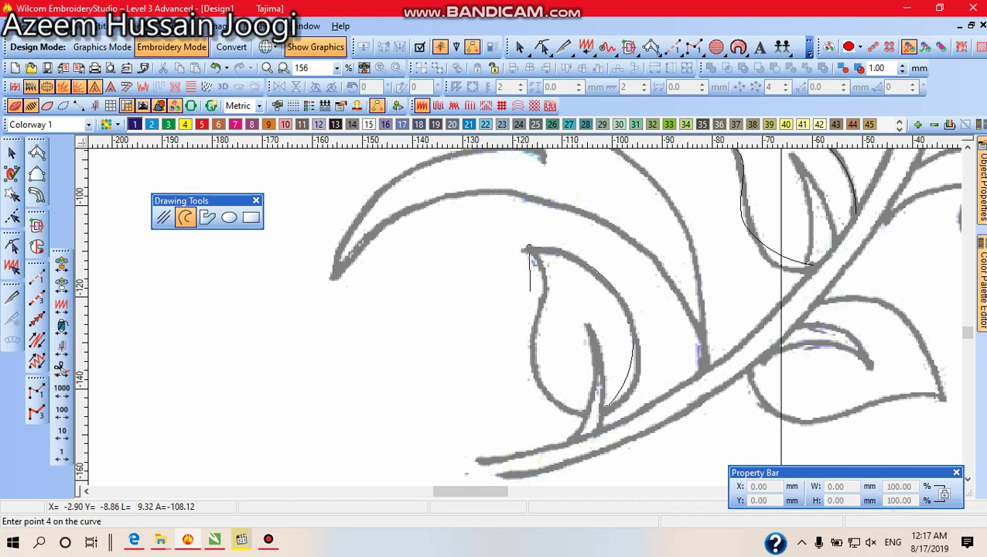
Finish the lower-left leaf outline with four points down its left edge to the base, and check it with the bitmap hidden
click(542, 296)
click(534, 332)
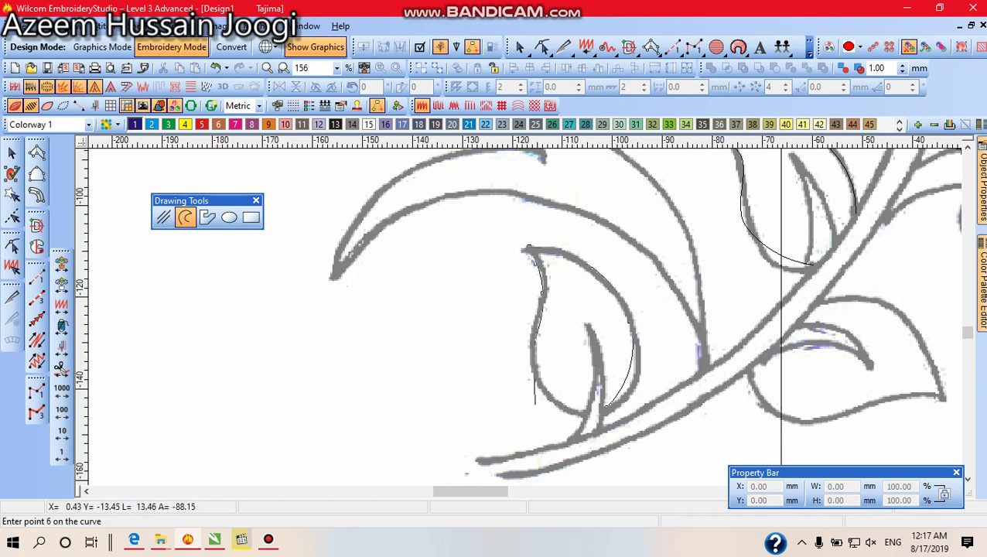
click(560, 400)
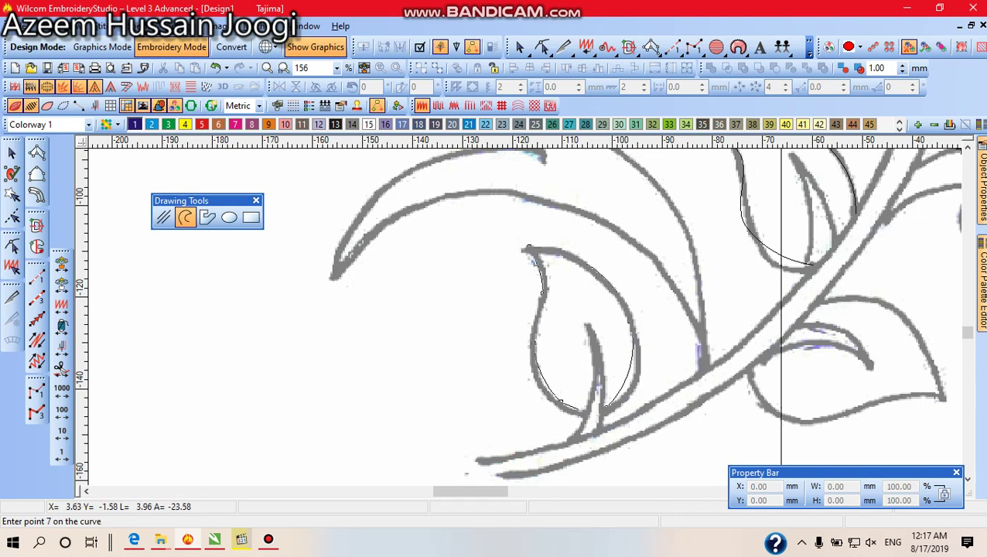
click(586, 412)
key(Return)
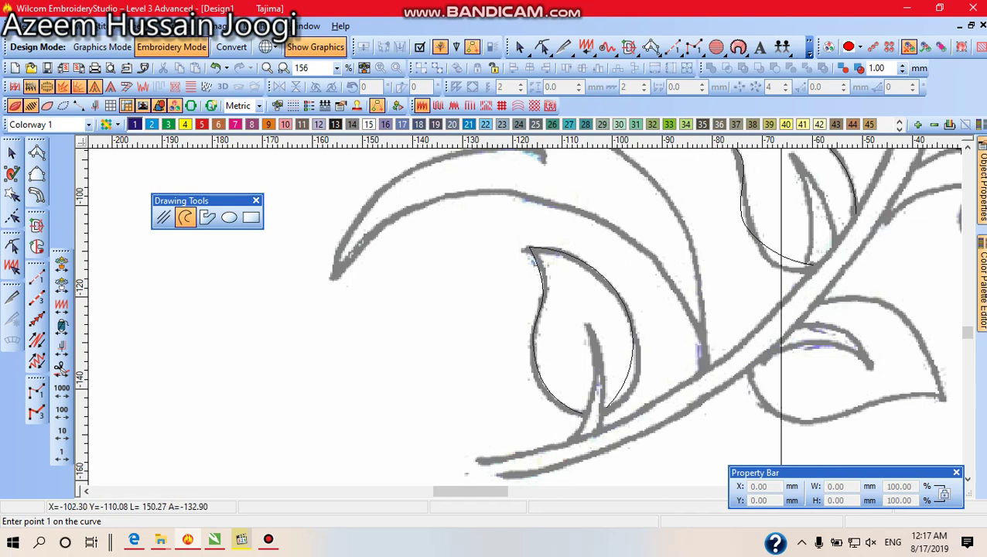
key(shift+b)
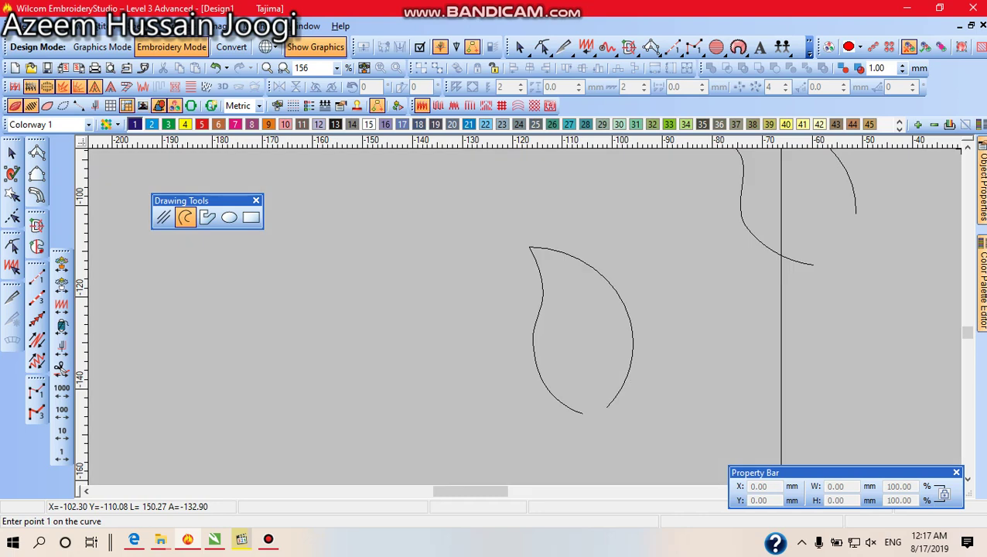
key(shift+b)
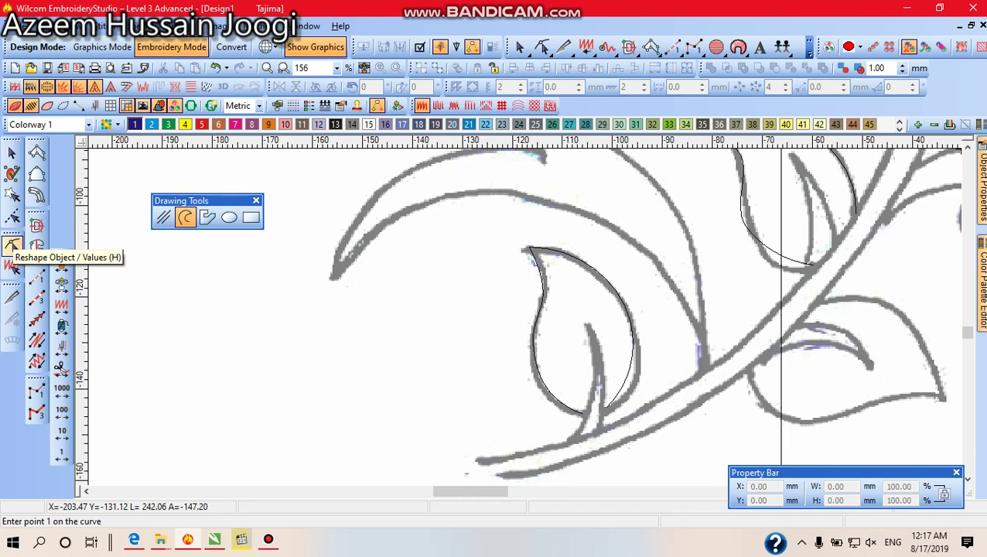
Reshape the lower-left leaf curve by adding a control point on its lower right edge and moving it onto the bitmap's line
click(12, 245)
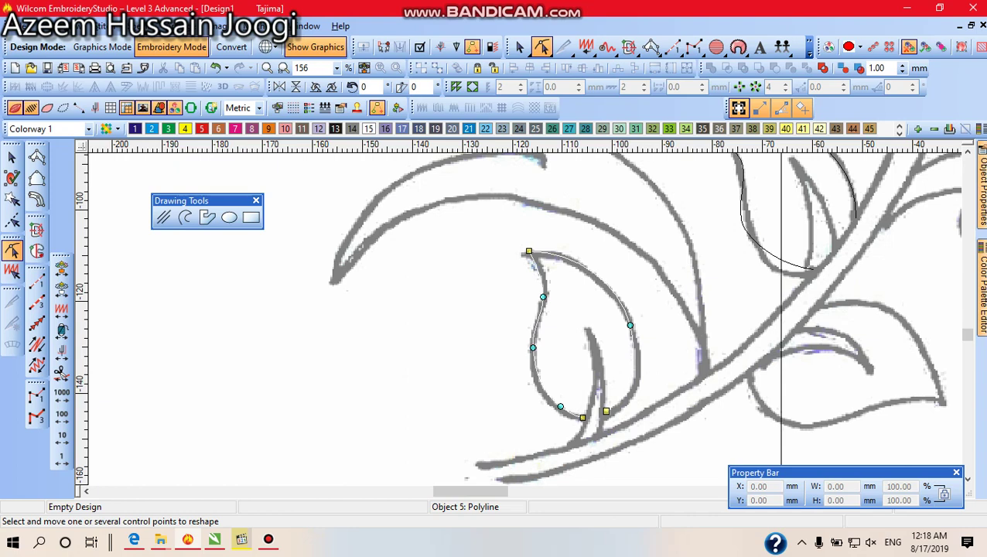
key(z)
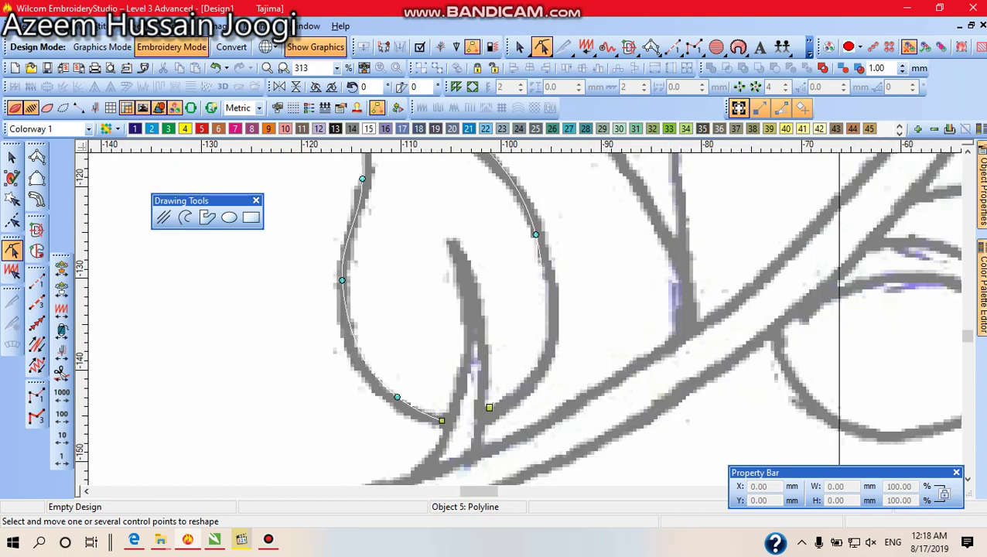
click(535, 329)
drag(535, 329, 545, 341)
key(shift+z)
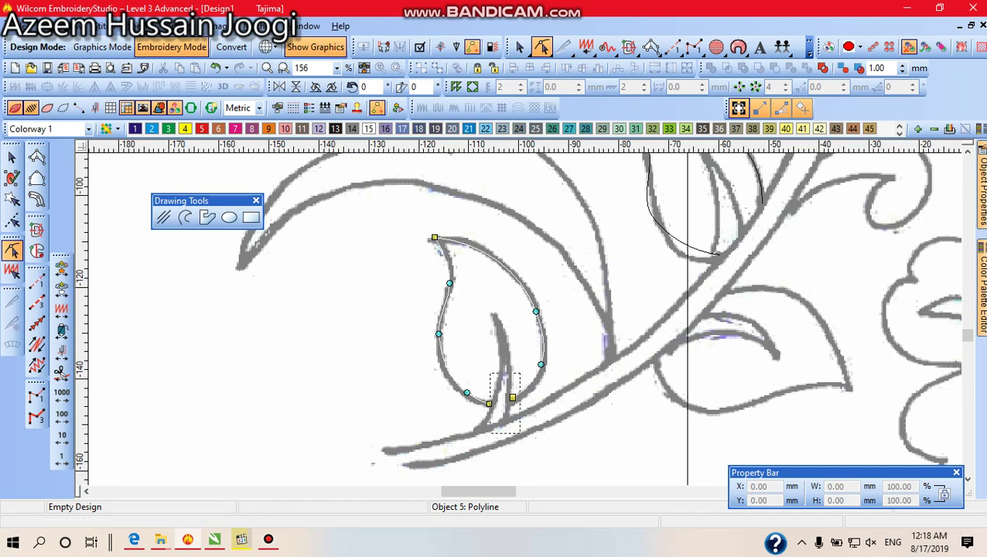
Change the added control point on the leaf's lower right edge to a corner point, and convert it back to a curve point
click(513, 397)
click(541, 364)
key(z)
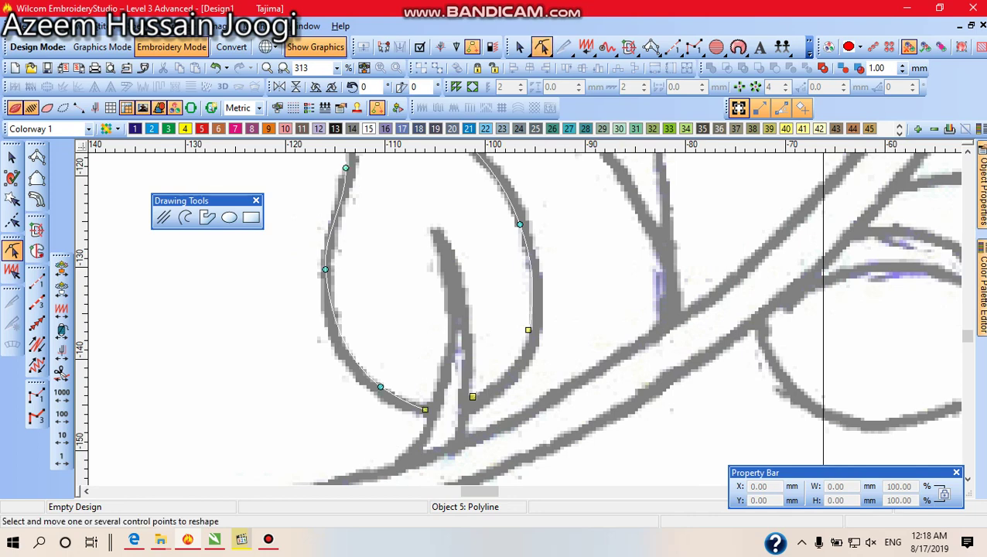
drag(476, 298, 585, 358)
key(space)
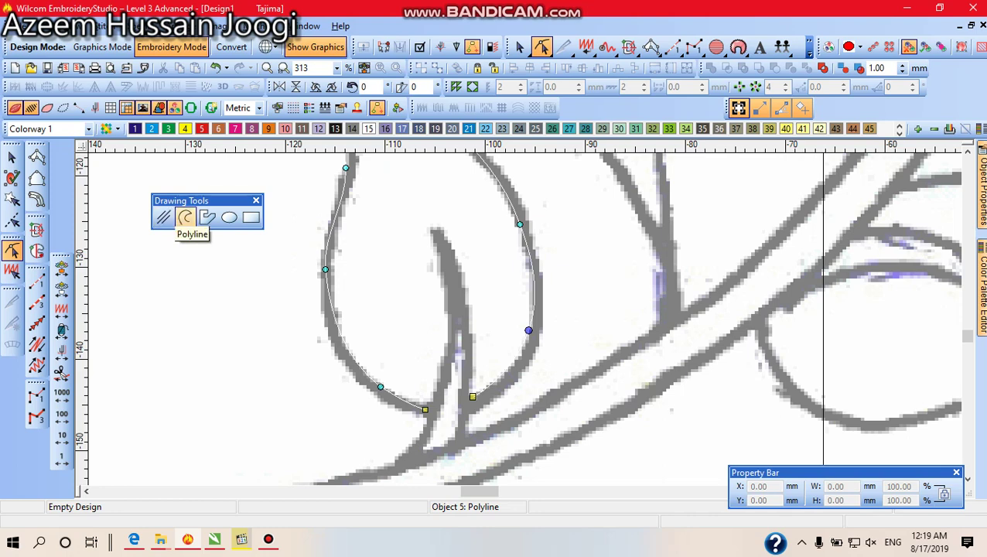
scroll(693, 387, down, 2)
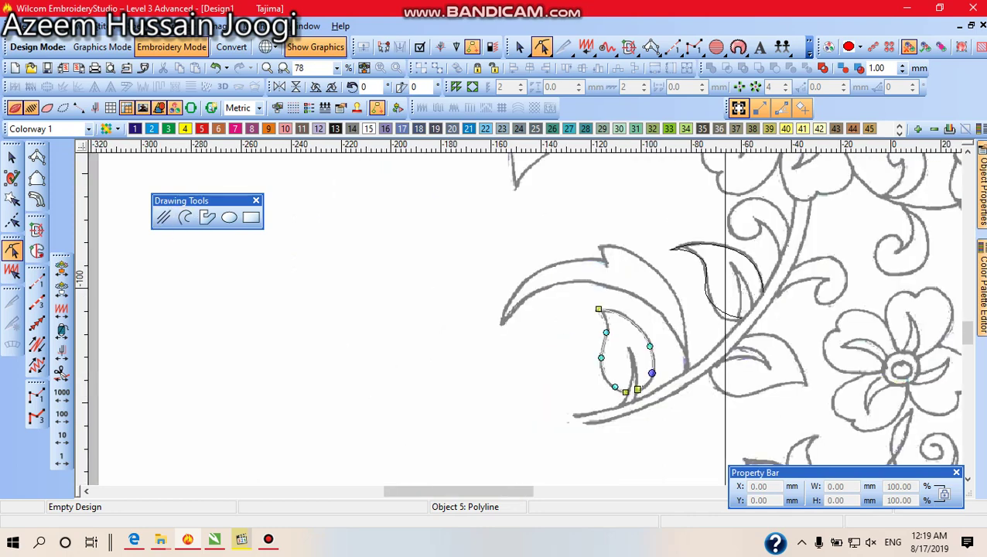